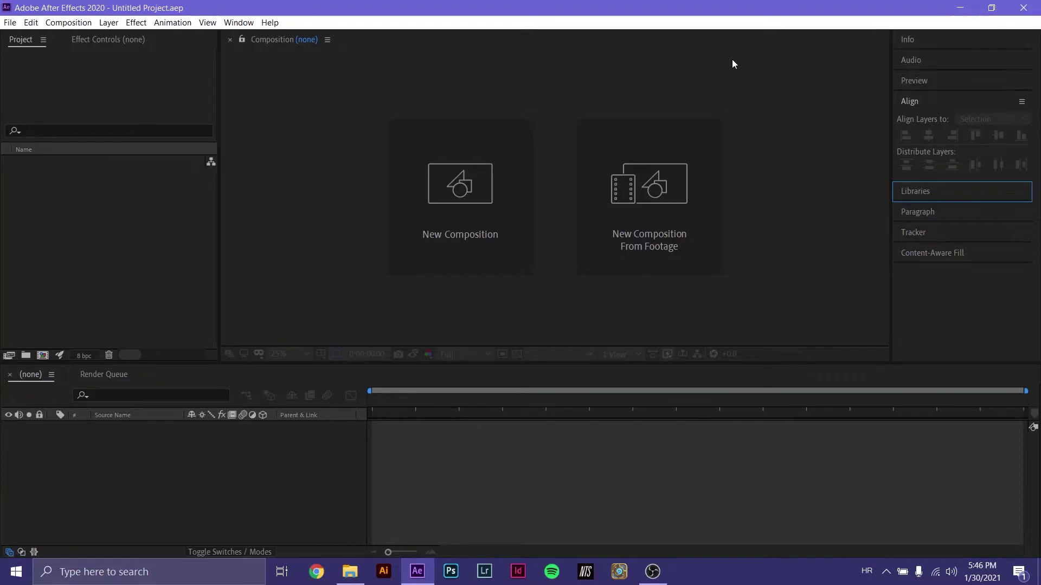
Switch the workspace to Standard, then briefly open and dismiss the Window menu
left_click(238, 22)
mouse_move(270, 23)
mouse_move(238, 22)
mouse_move(336, 37)
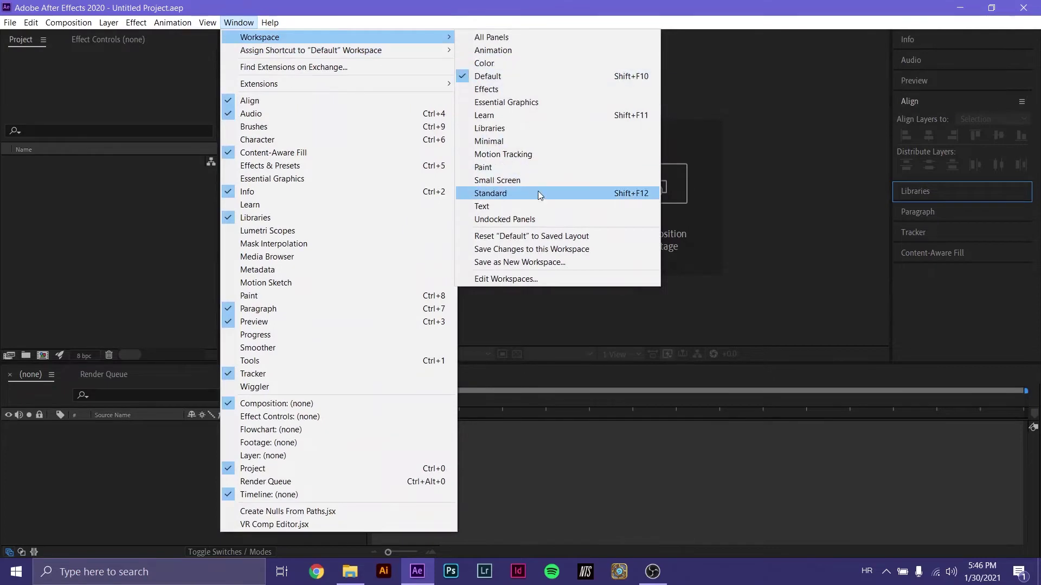
left_click(500, 194)
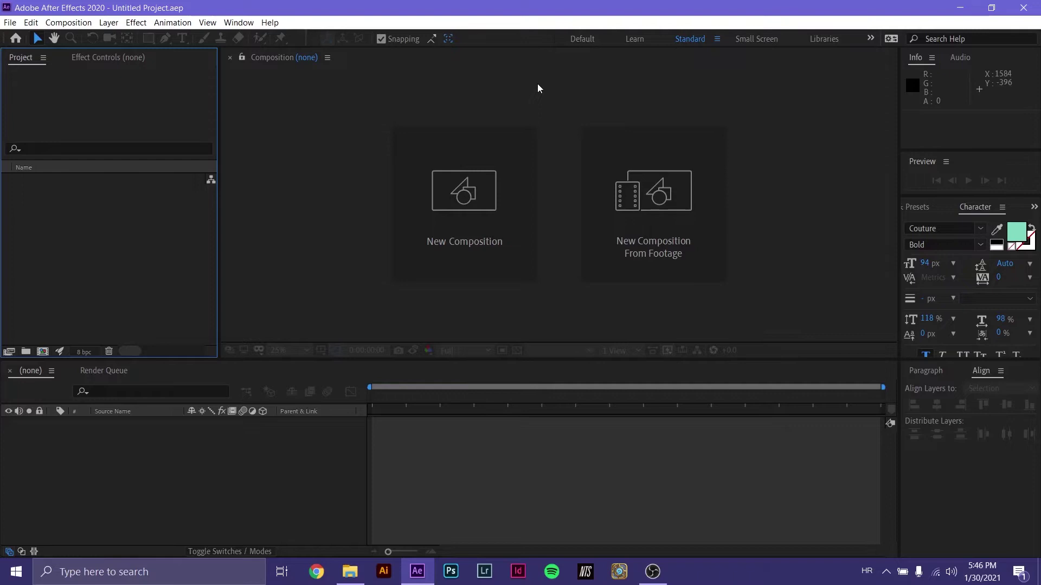
left_click(238, 22)
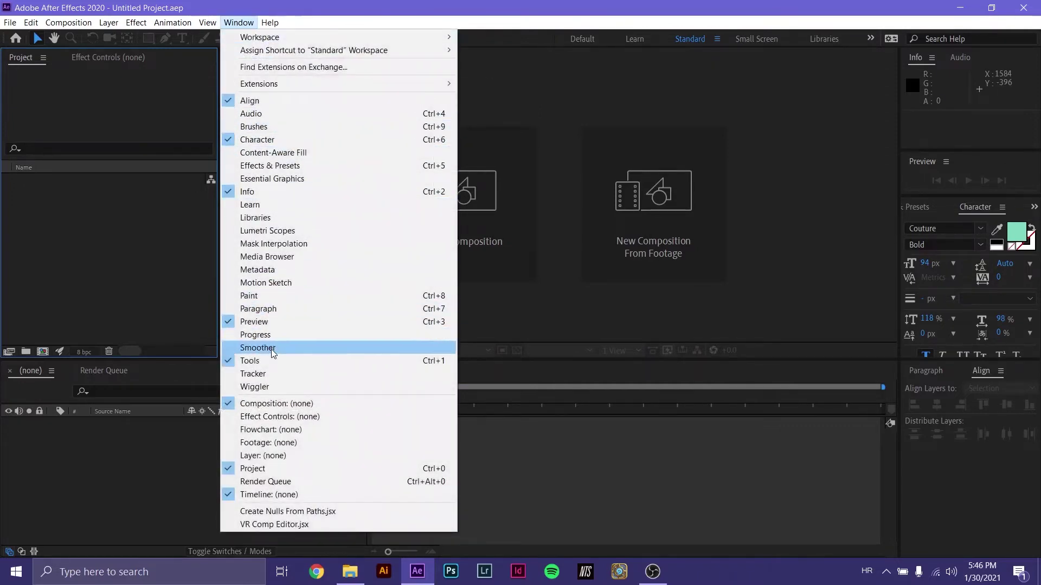
left_click(547, 309)
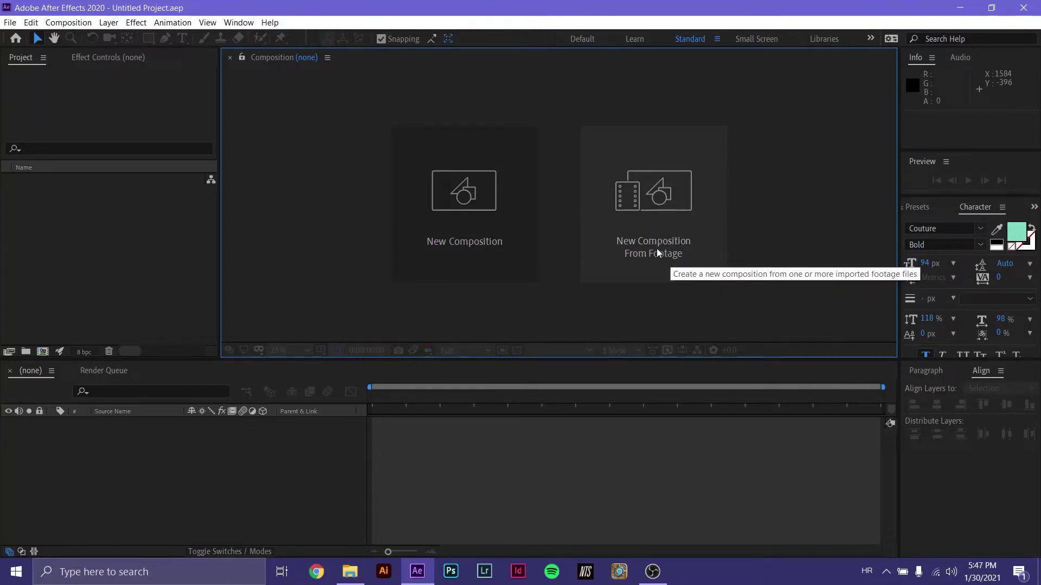
Create the 'Intro Animation' composition at HDTV 1080 24, 1920×1080, 5 seconds long
left_click(493, 207)
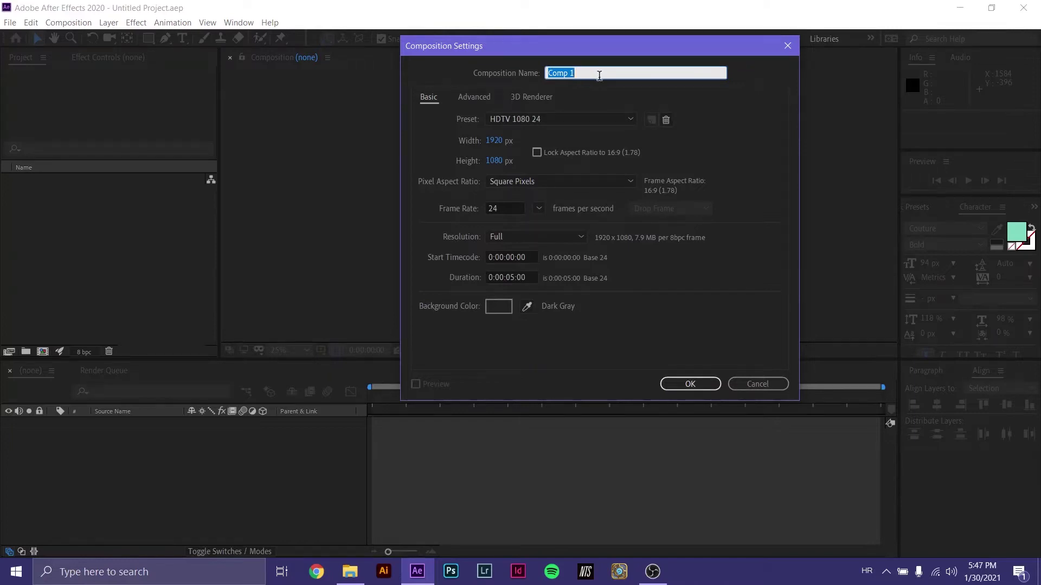
type("Intro Animation")
left_click(690, 383)
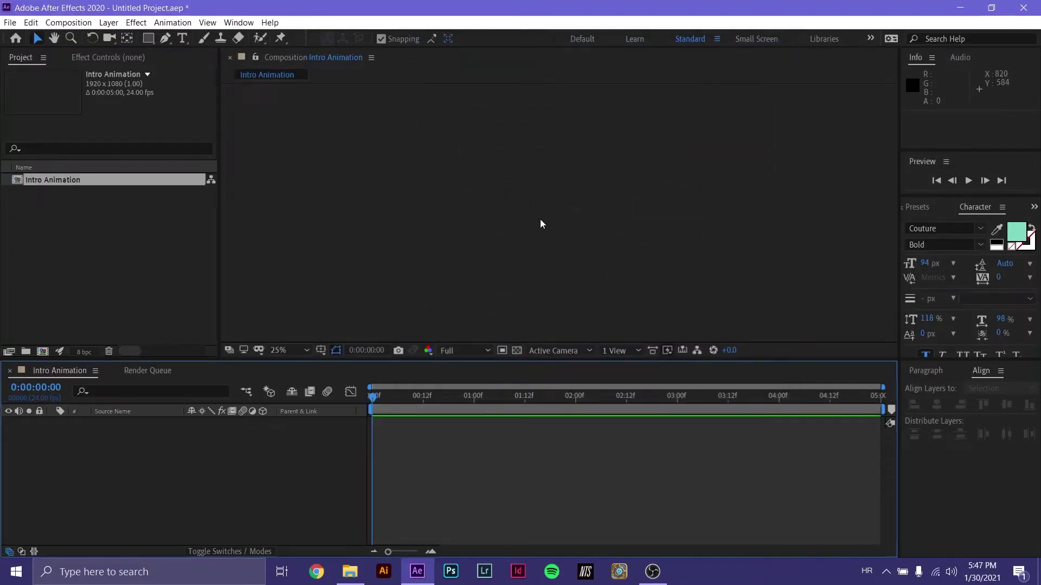
left_click(669, 122)
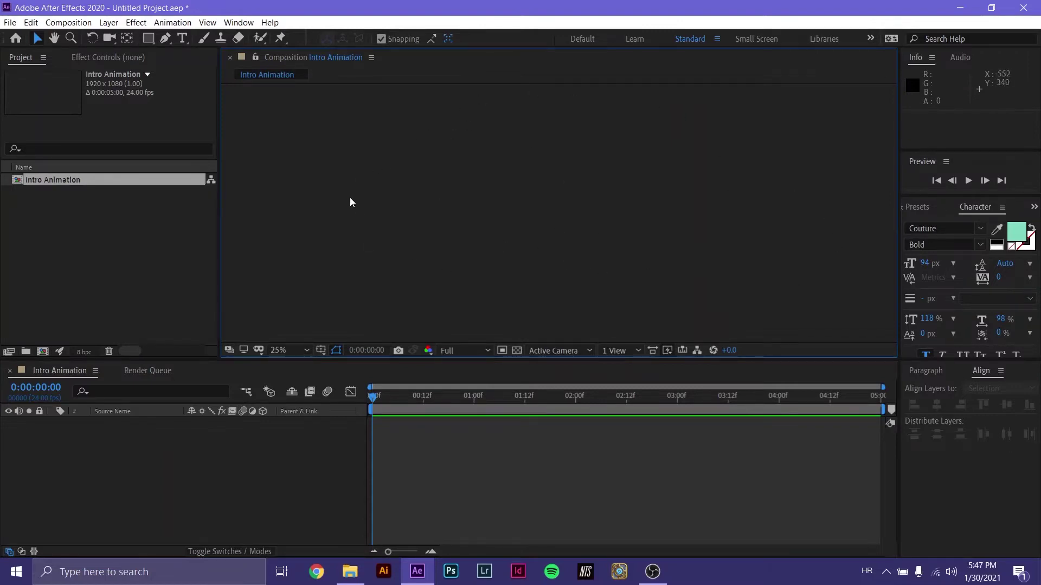
left_click(176, 259)
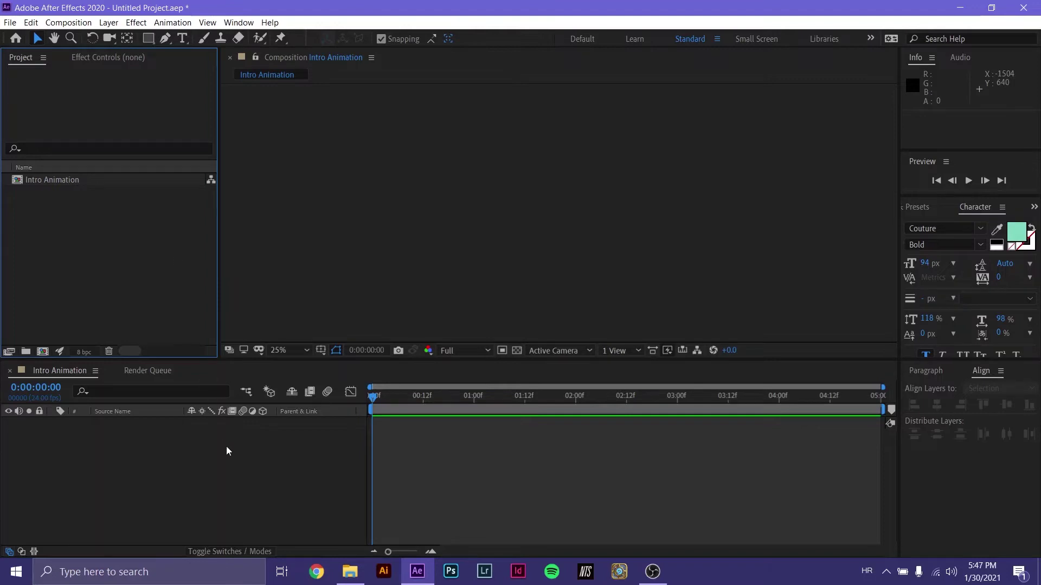
left_click(212, 447)
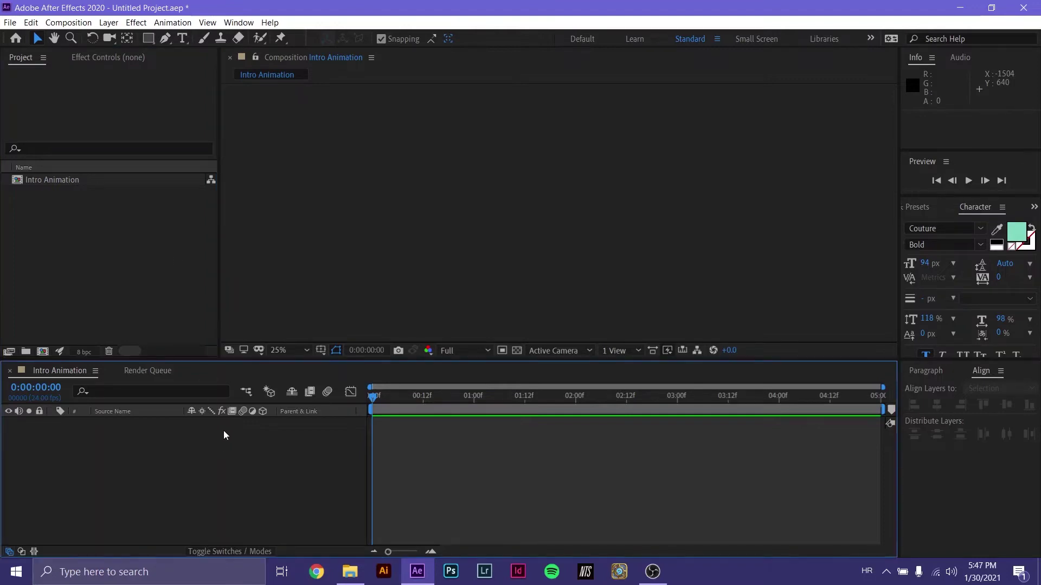
left_click(159, 208)
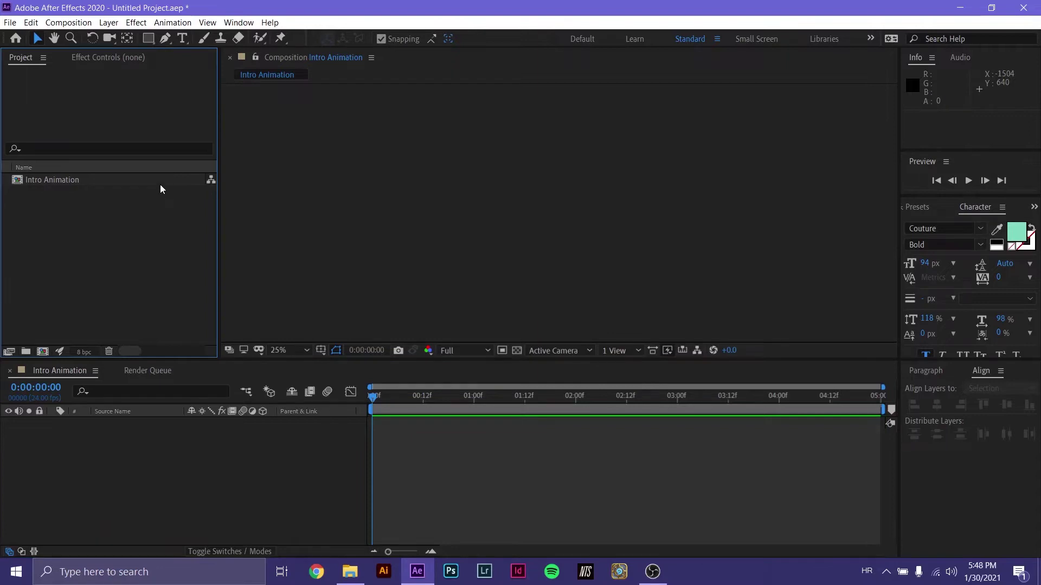
left_click(168, 454)
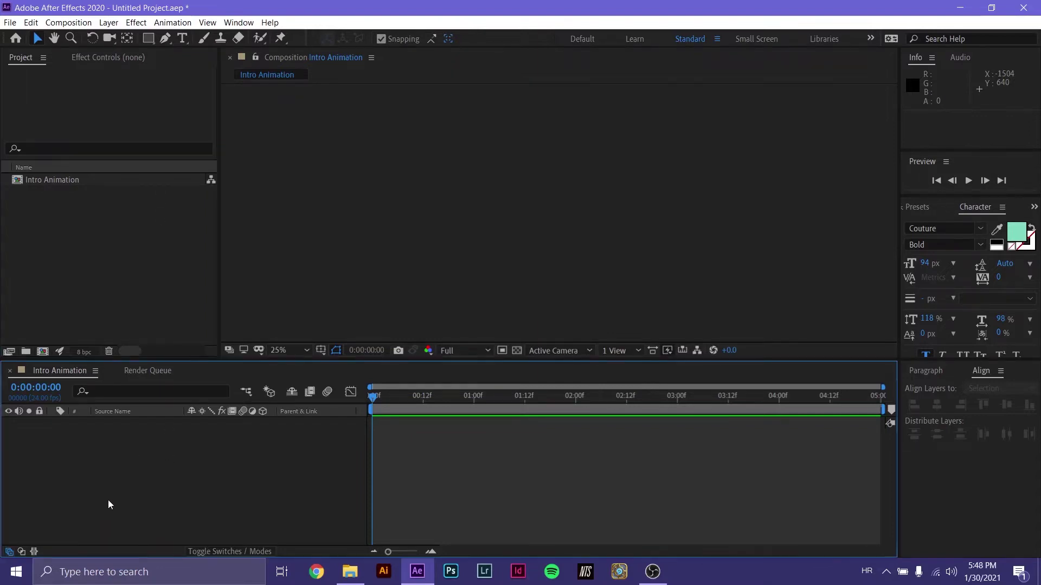
left_click_drag(390, 396, 799, 397)
left_click_drag(752, 424, 343, 405)
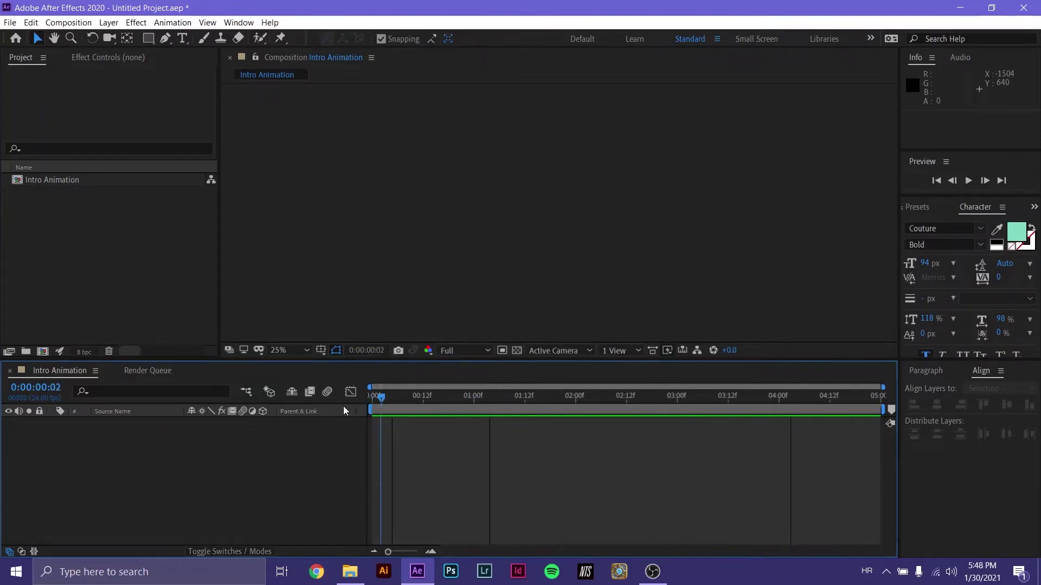
Import Palette.png into the project
left_click(114, 237)
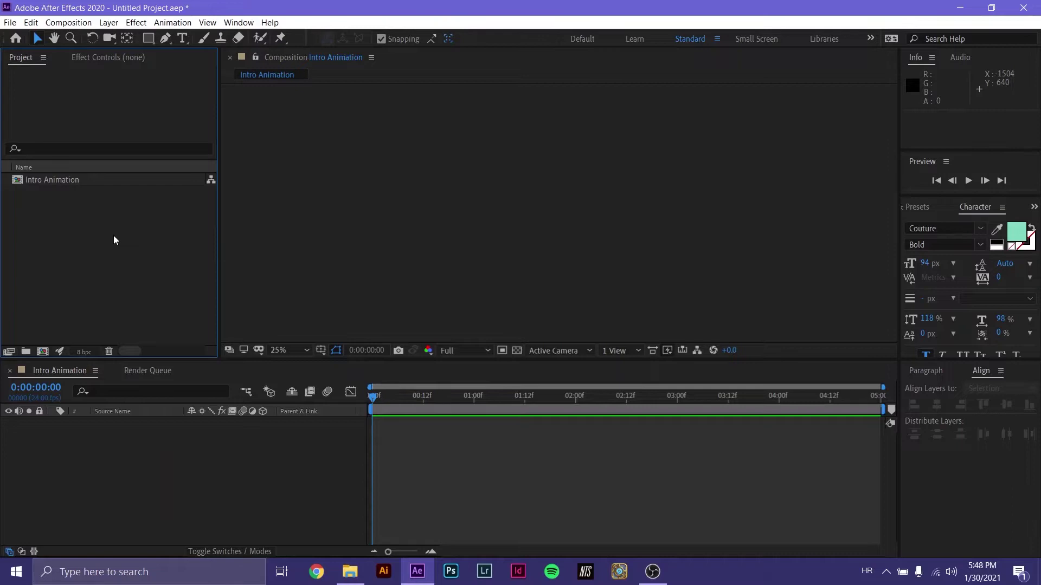
double_click(113, 235)
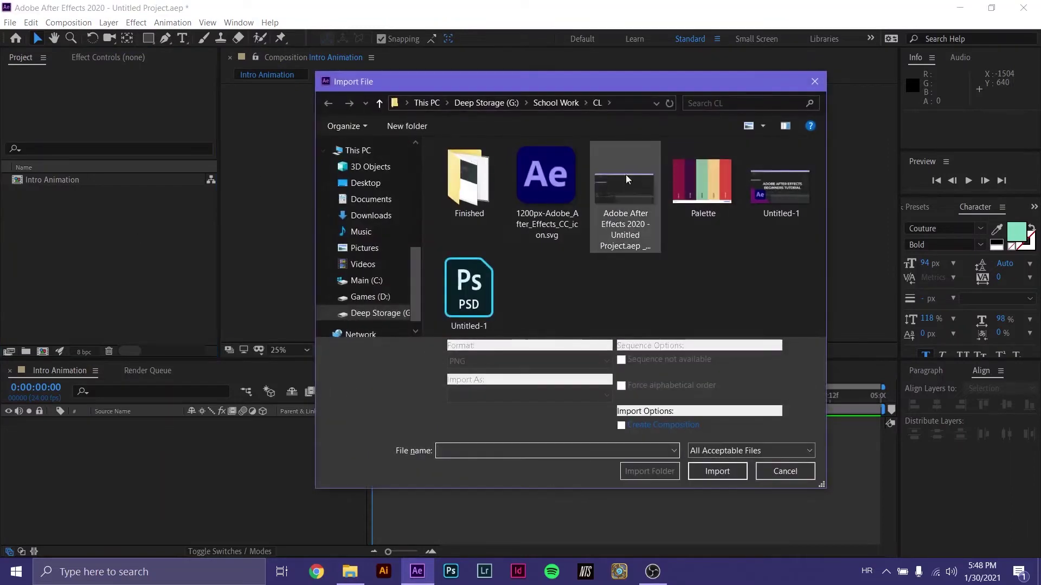
left_click(682, 190)
left_click(716, 471)
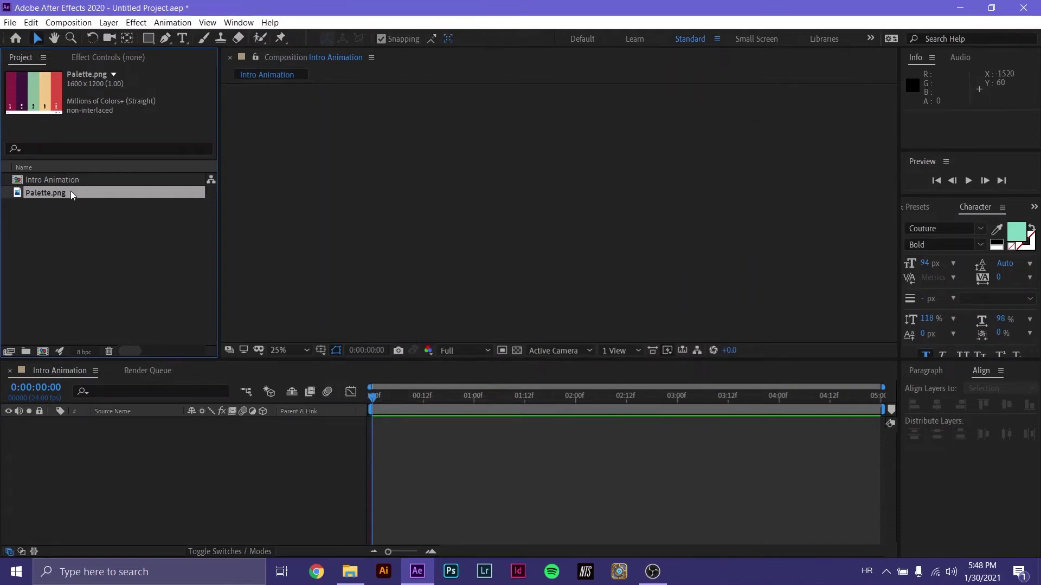
Add Palette.png to Intro Animation and shrink it to about 31%
left_click_drag(70, 190, 154, 478)
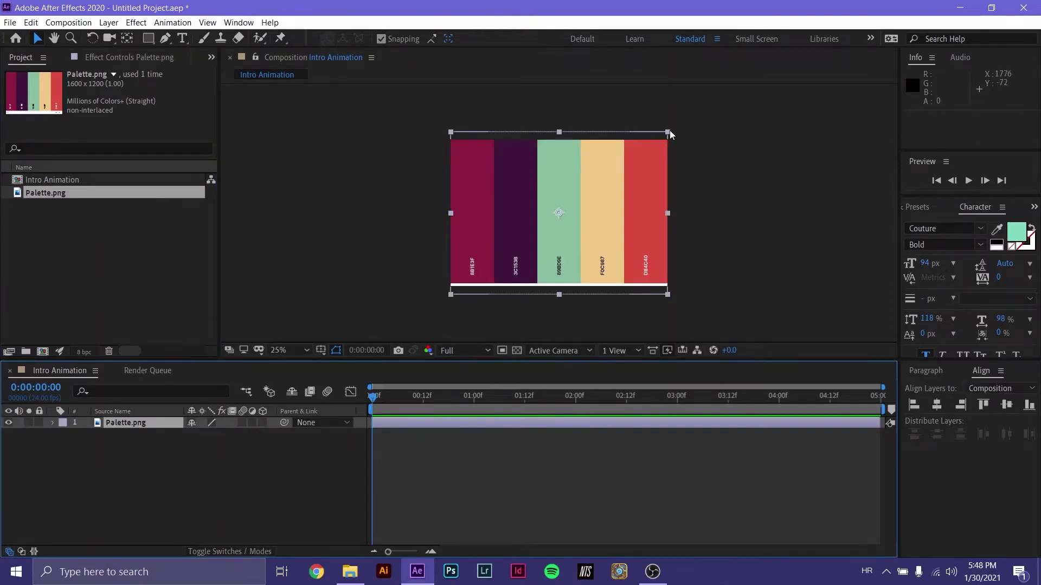
left_click_drag(667, 132, 633, 193)
left_click(738, 197)
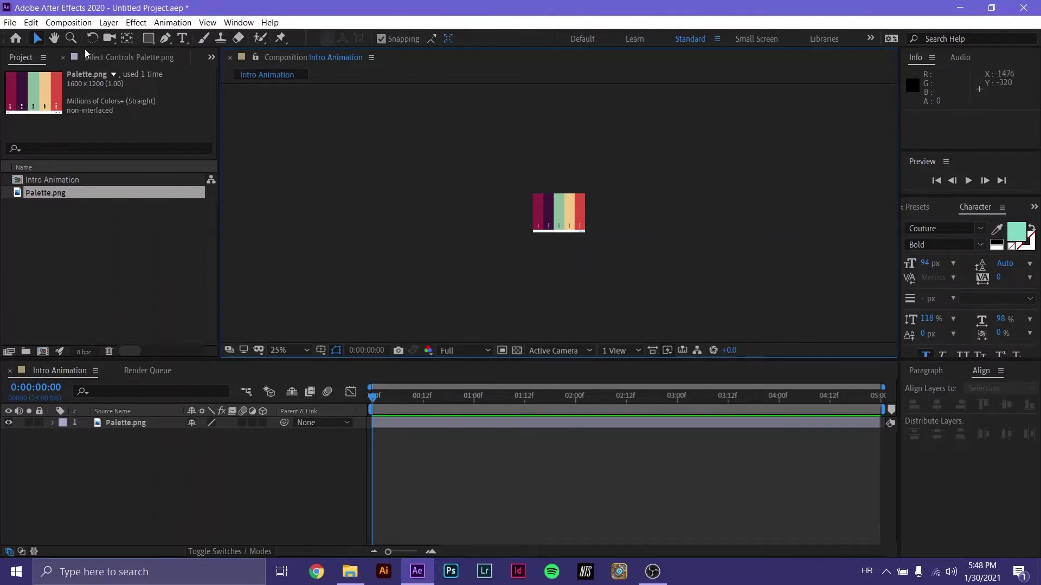
Set the comp background to the palette's sampled deep magenta-red and move the palette to the top-right
left_click(71, 23)
left_click(106, 53)
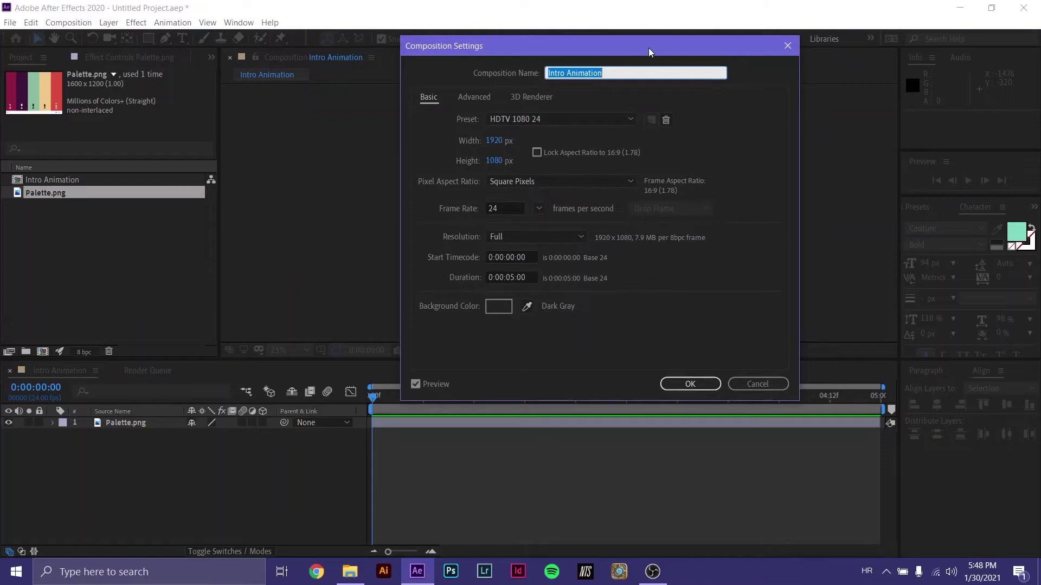
left_click_drag(649, 48, 885, 106)
left_click(763, 365)
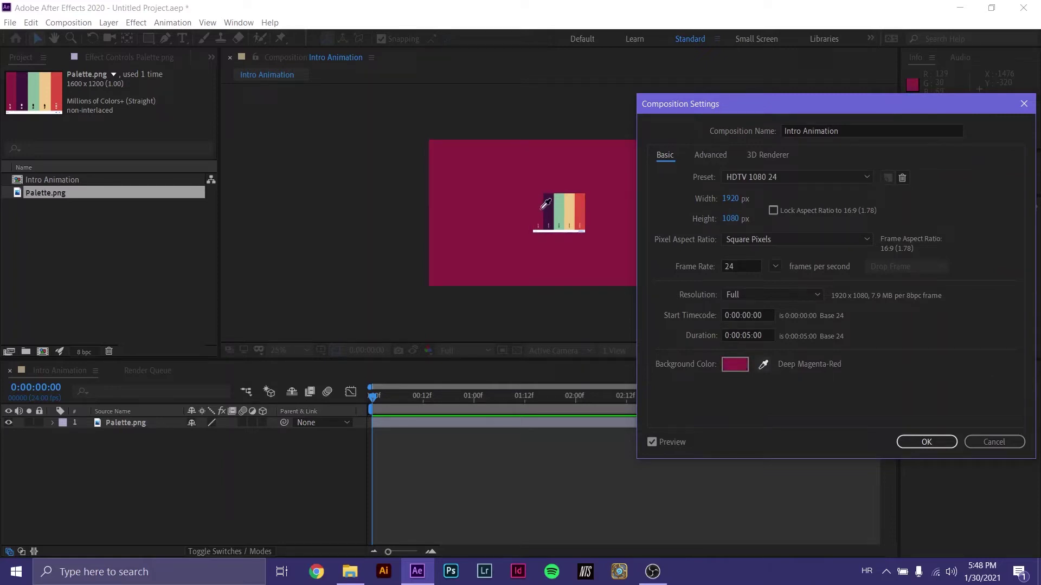
left_click(542, 209)
left_click(926, 442)
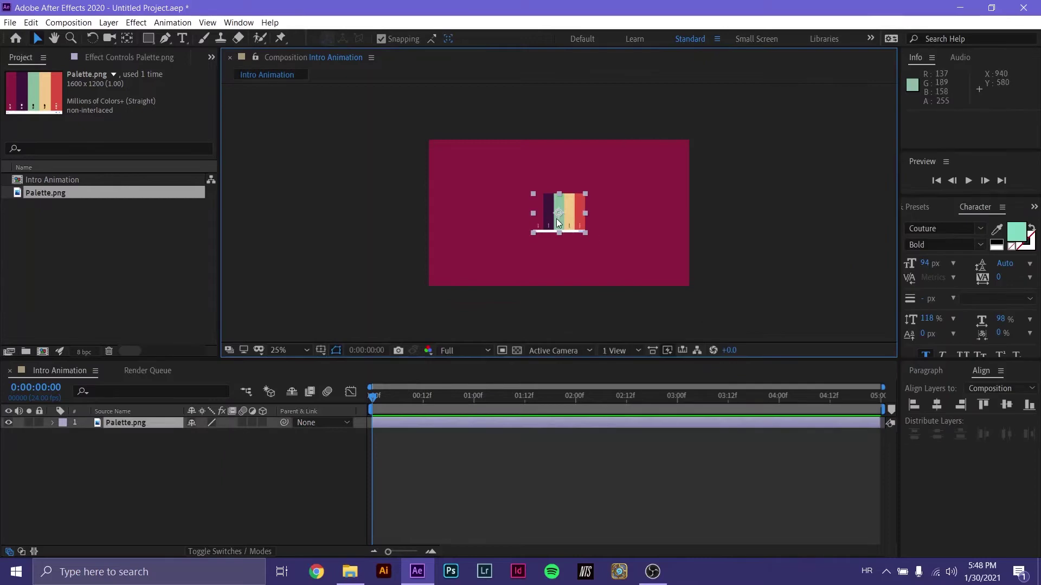
left_click_drag(571, 222, 700, 167)
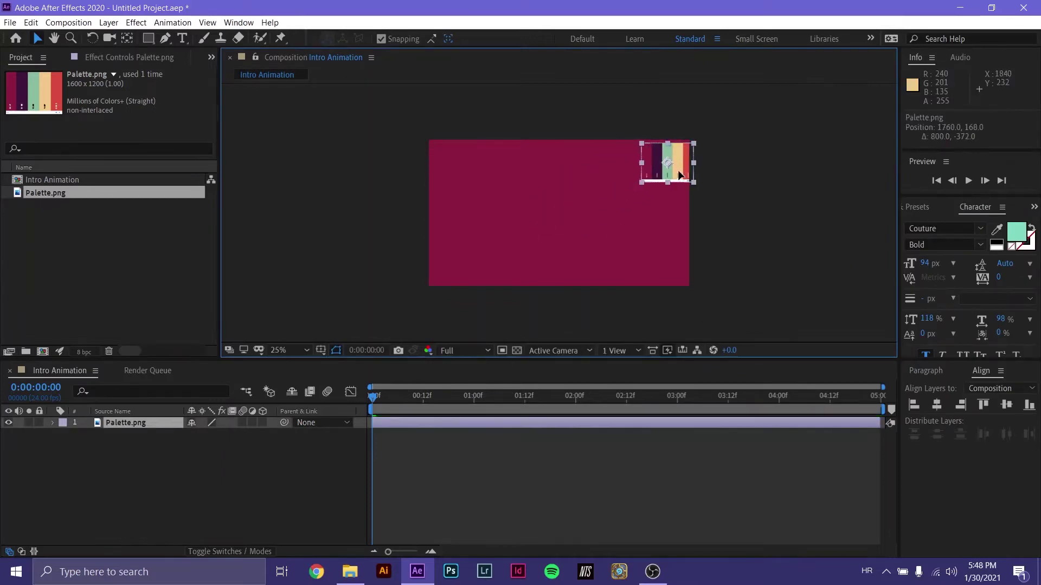
left_click(794, 226)
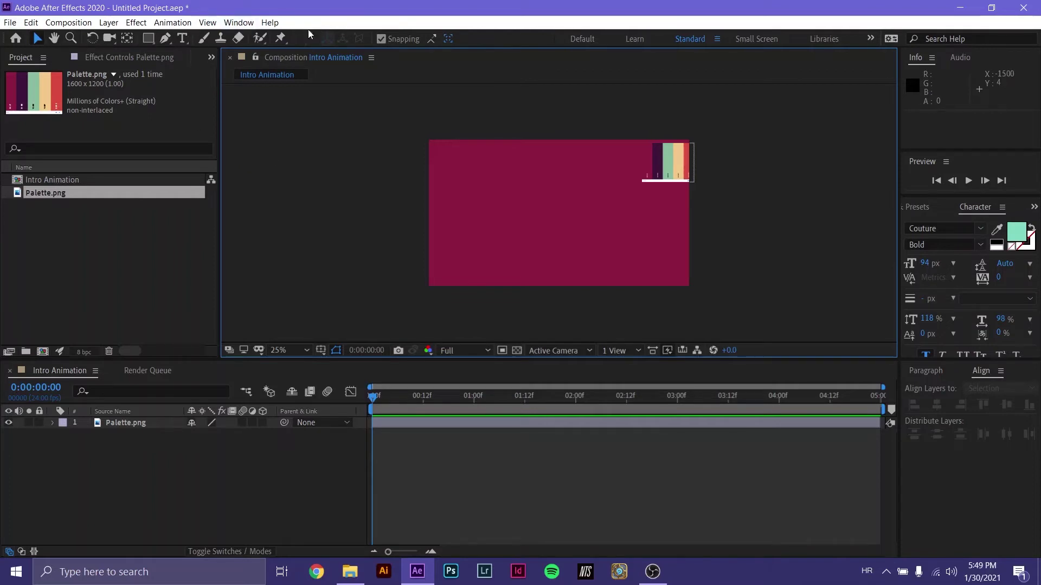
Draw a rectangle shape filled with the palette's dark plum, 3C153B
left_click(148, 39)
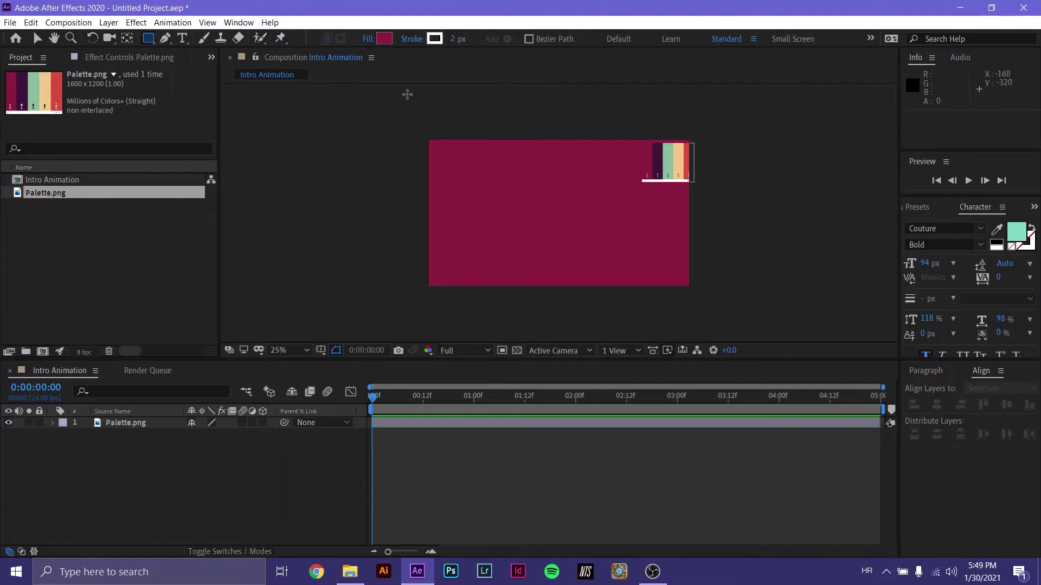
left_click_drag(452, 178, 558, 234)
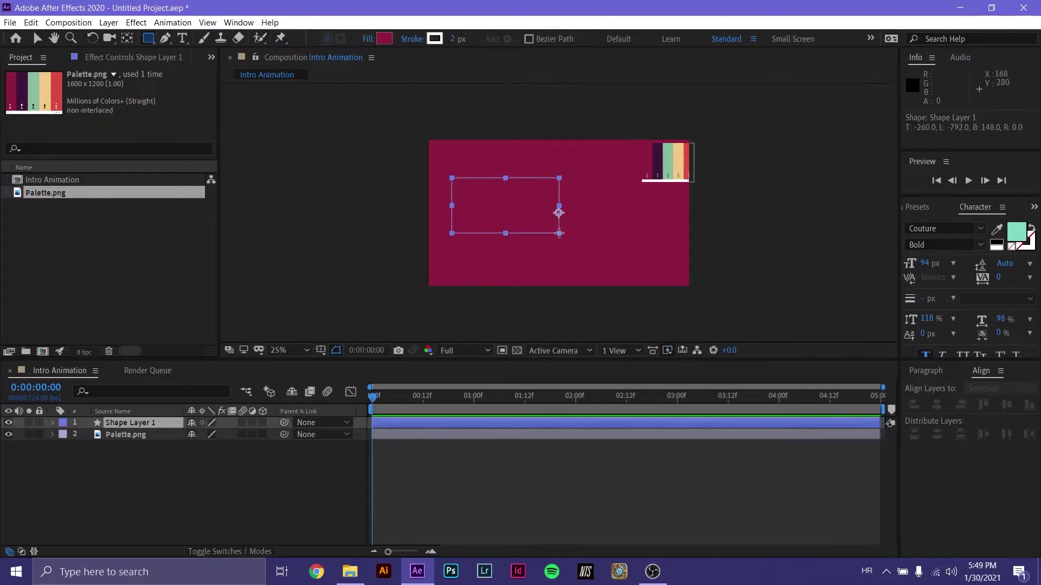
left_click(385, 38)
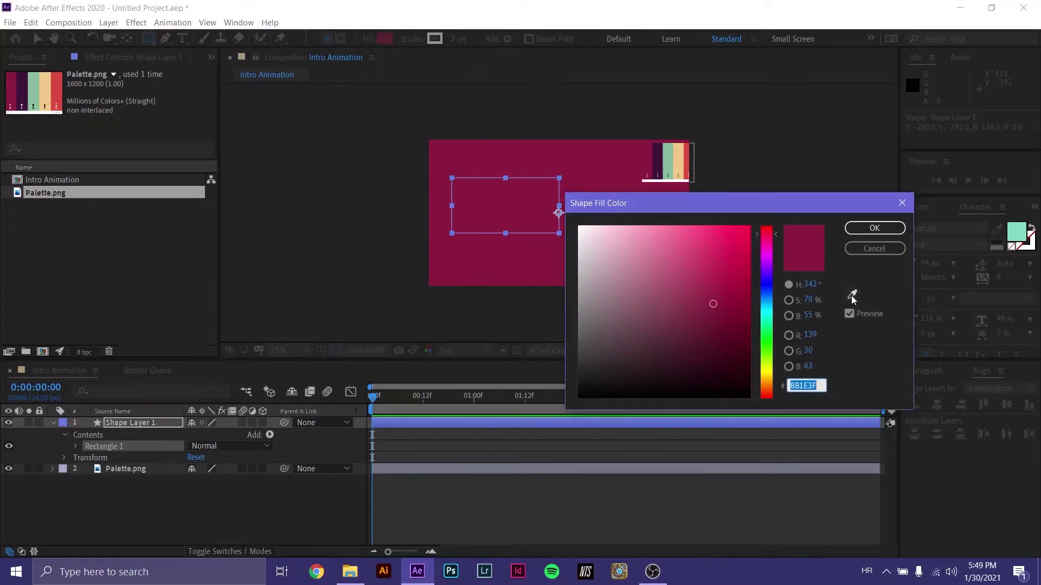
left_click(852, 295)
left_click(657, 162)
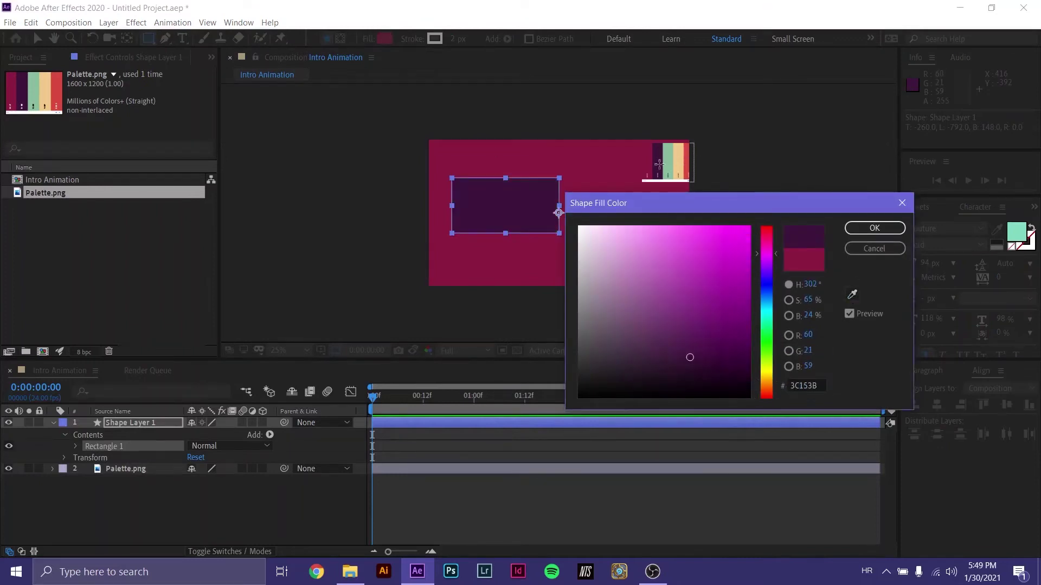
left_click(897, 229)
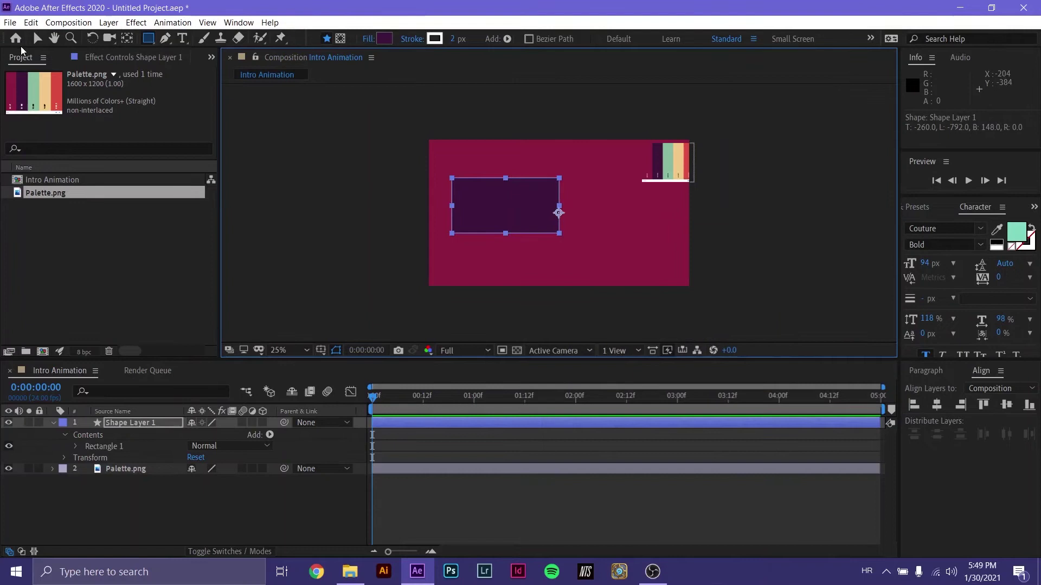
Move the rectangle near the composition centre and reveal Rectangle 1's properties
key("v")
left_click_drag(513, 219, 573, 225)
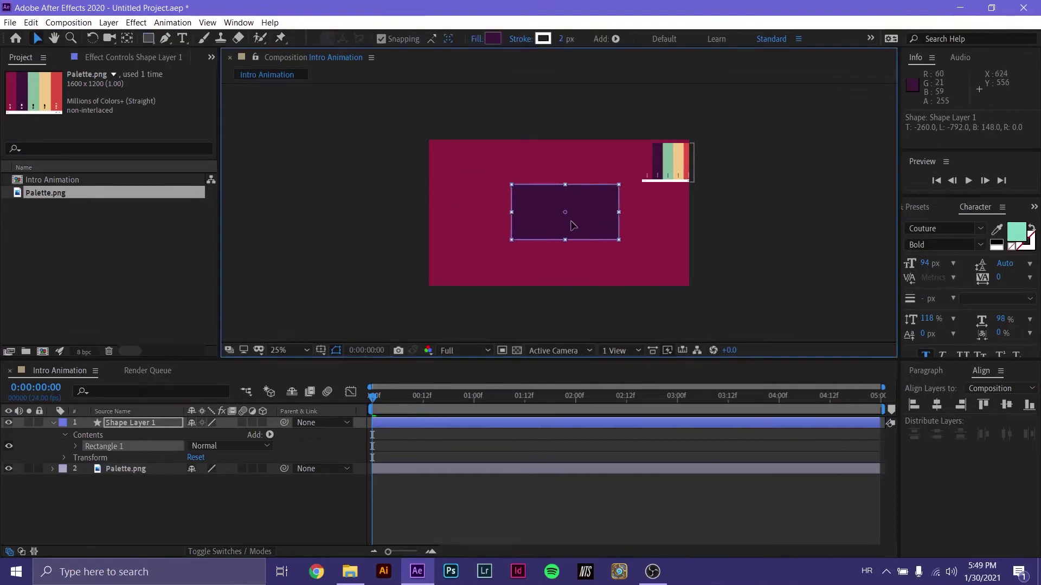
left_click_drag(369, 400, 312, 415)
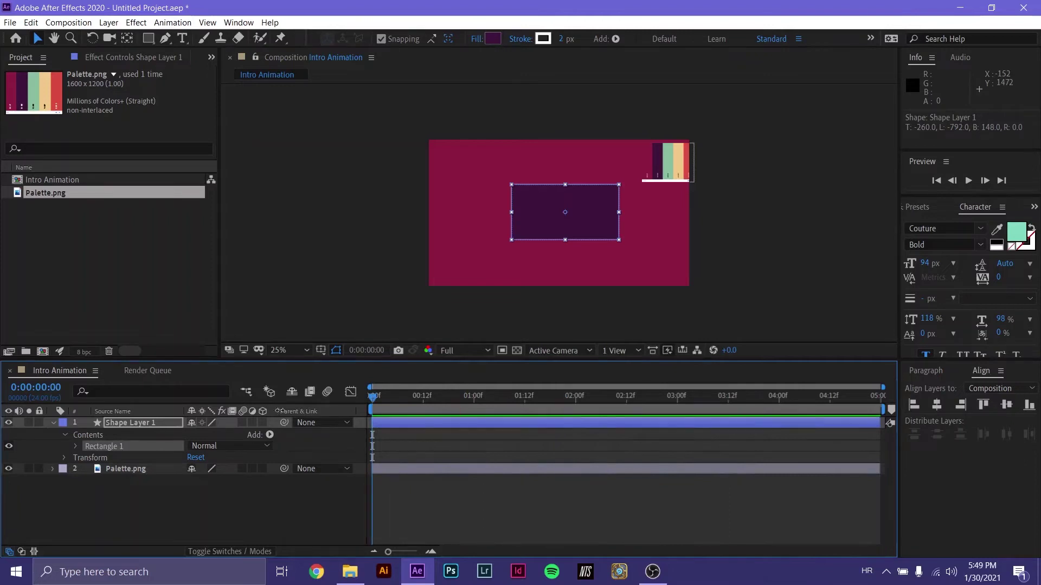
left_click_drag(580, 225, 556, 231)
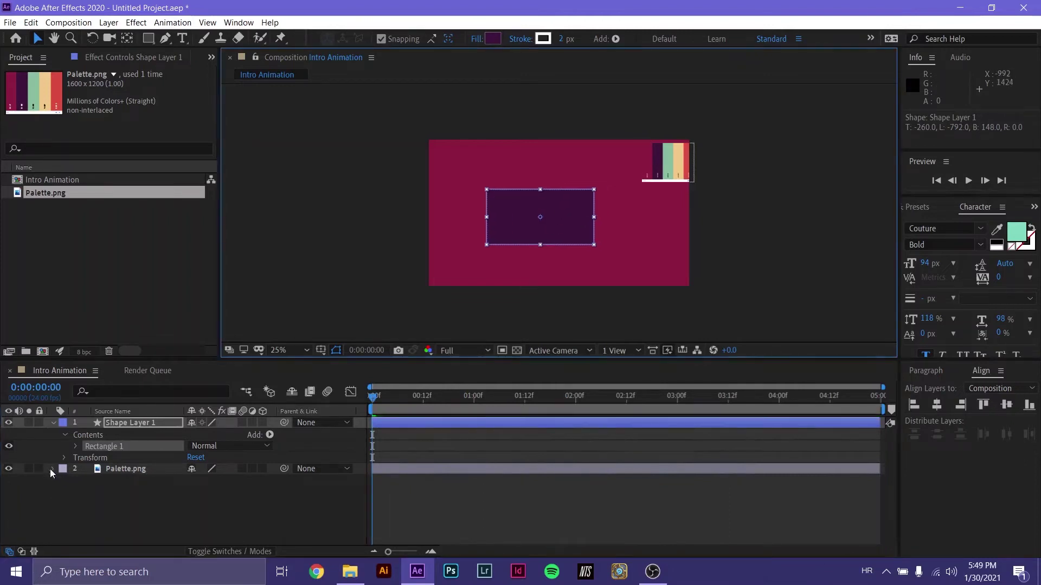
left_click(75, 448)
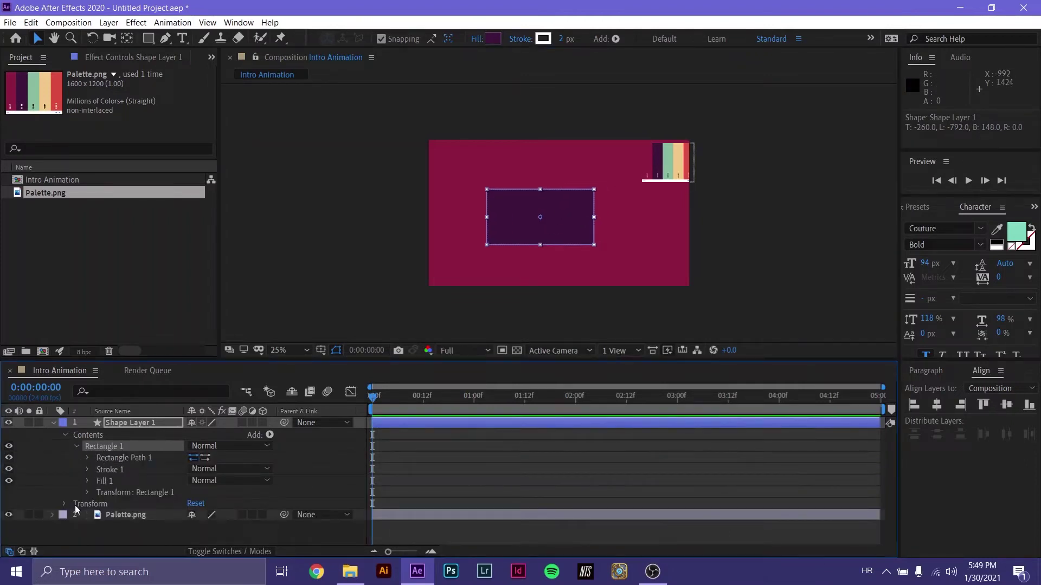
Keyframe the rectangle's Scale from 100% at the start to 150% at 1:06
left_click(73, 504)
left_click(64, 503)
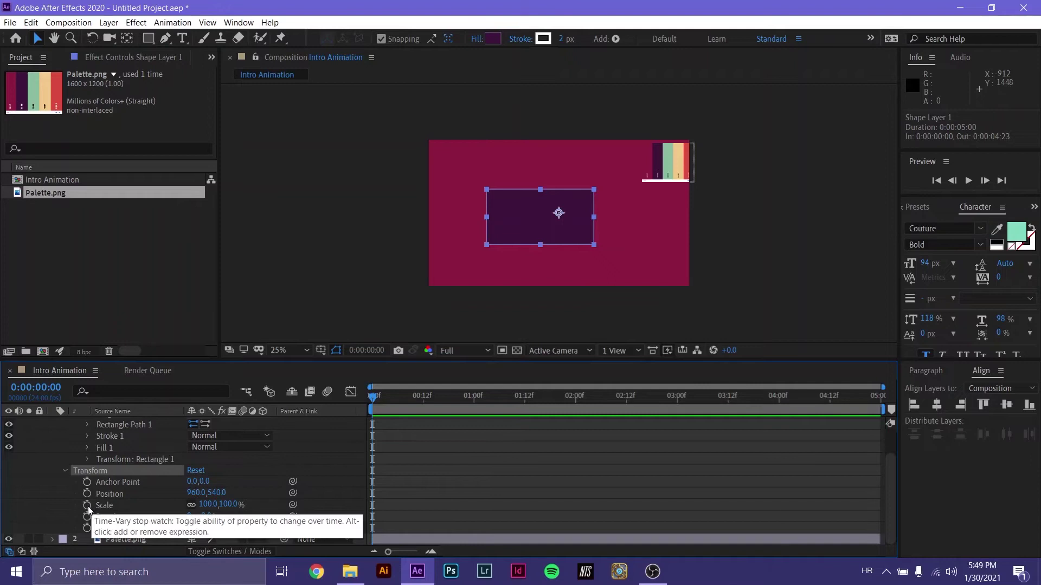
left_click(87, 505)
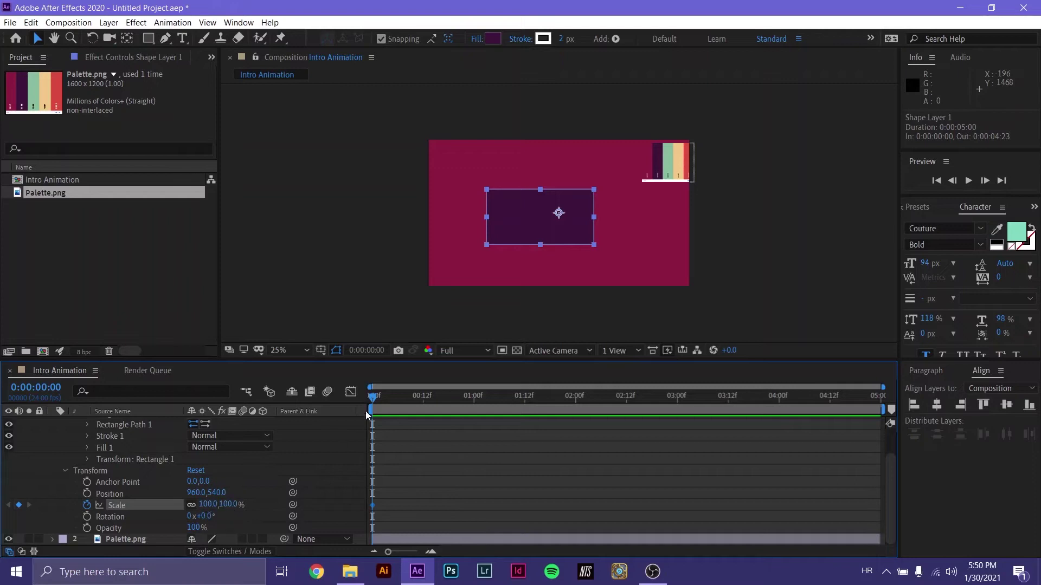
left_click_drag(374, 395, 499, 389)
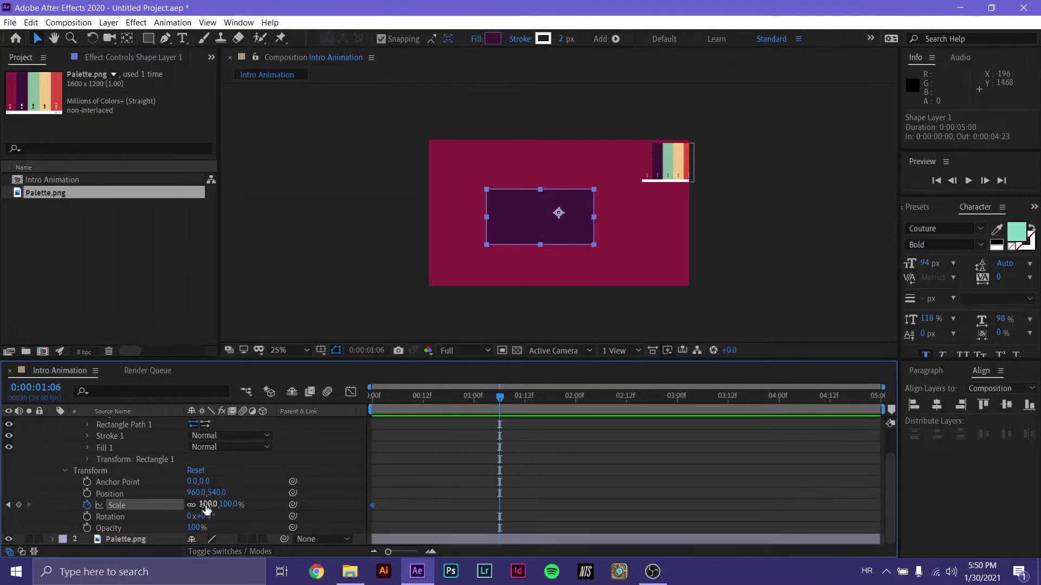
left_click_drag(206, 508, 249, 505)
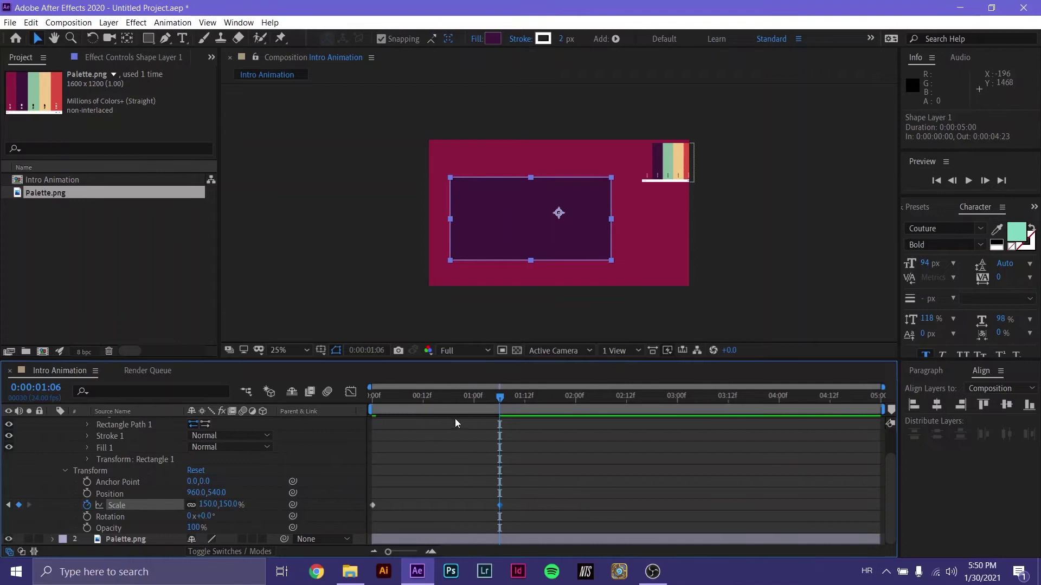
Preview the scale animation from the start
key("Home")
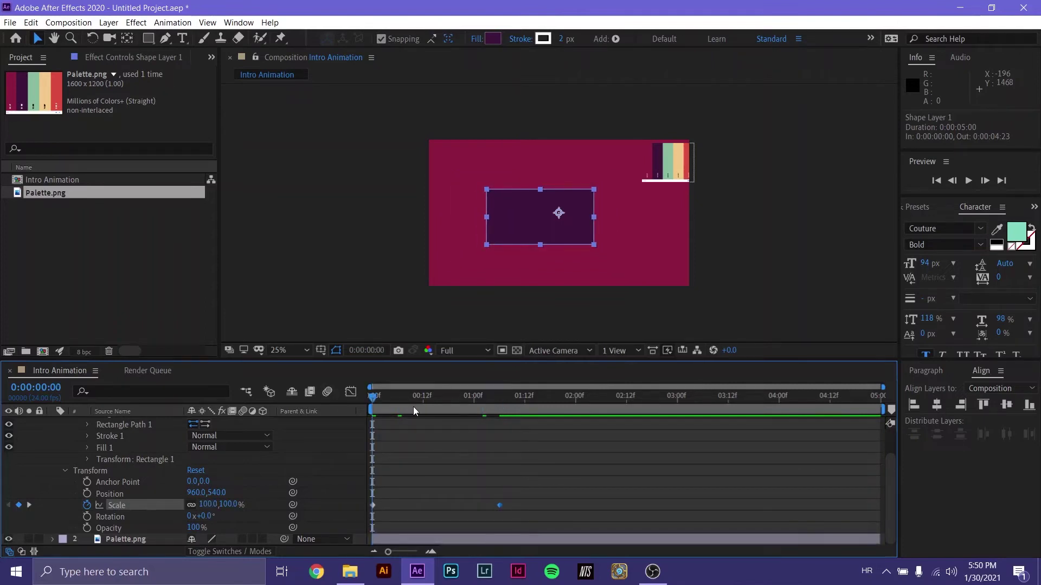
key("space")
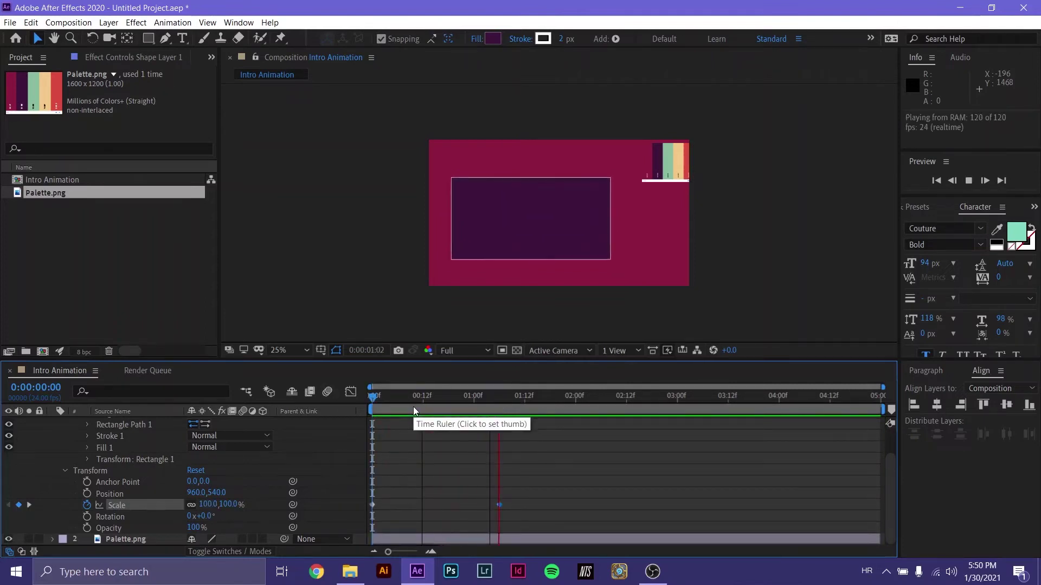
key("space")
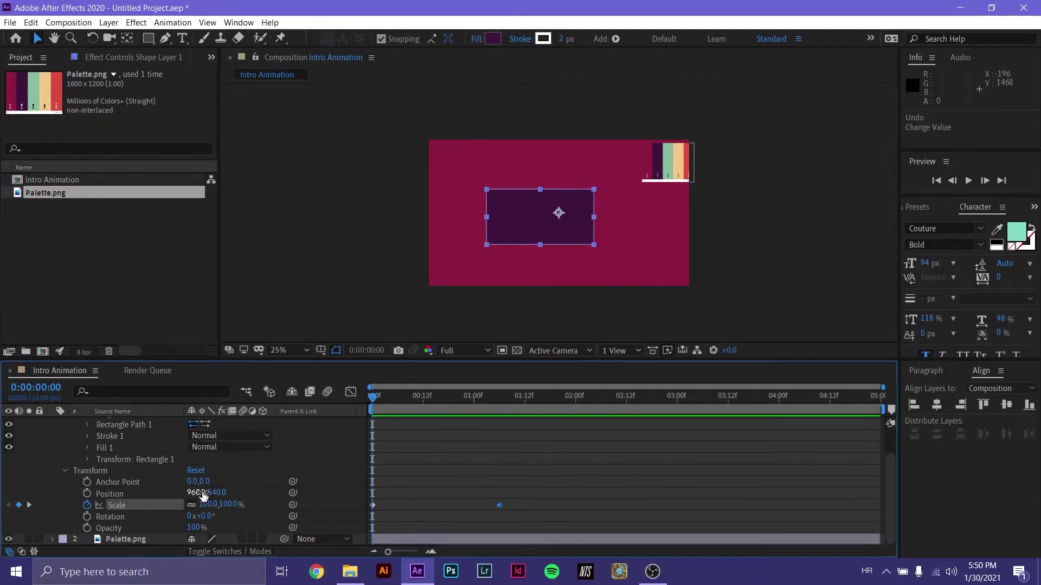
Try and undo position and rotation tweaks, then remove the Scale keyframes
left_click_drag(198, 494, 198, 526)
key("ctrl+z")
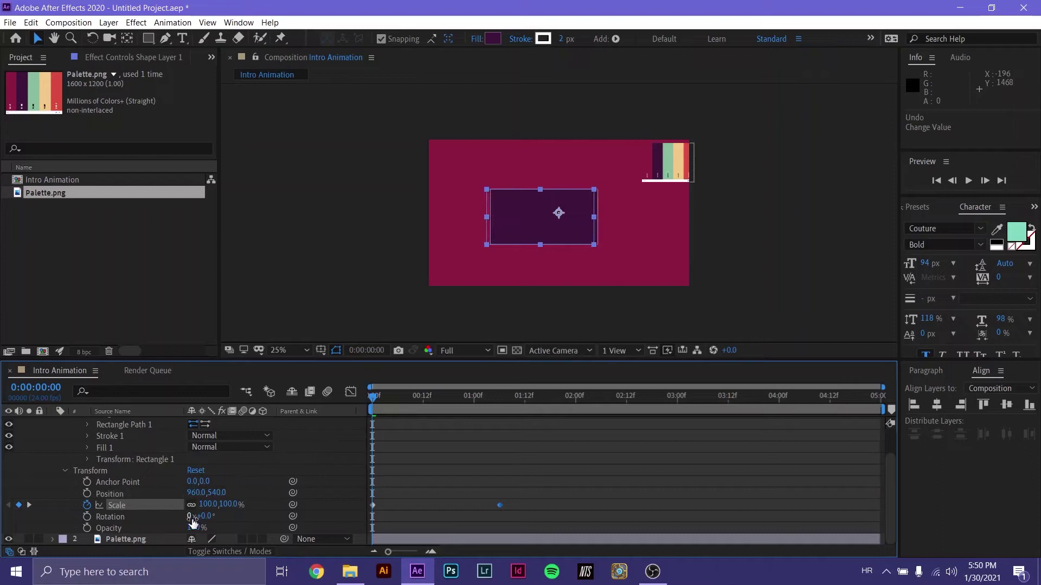
left_click_drag(209, 523, 237, 525)
key("ctrl+z")
key("ctrl+z")
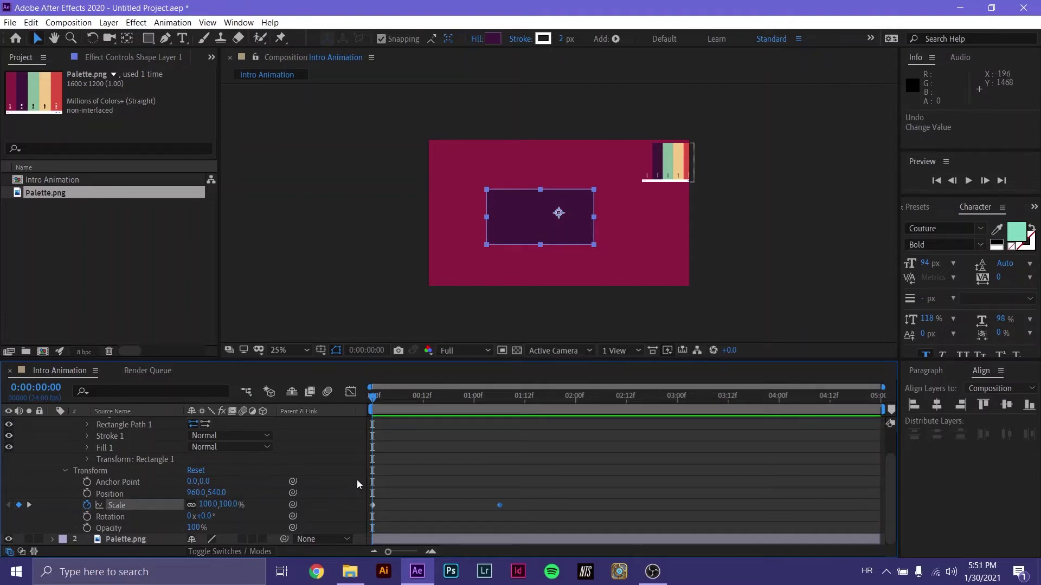
left_click(86, 505)
Delete Shape Layer 1 and add a 995×491 Dark Magenta Solid 1 with default settings
key("Delete")
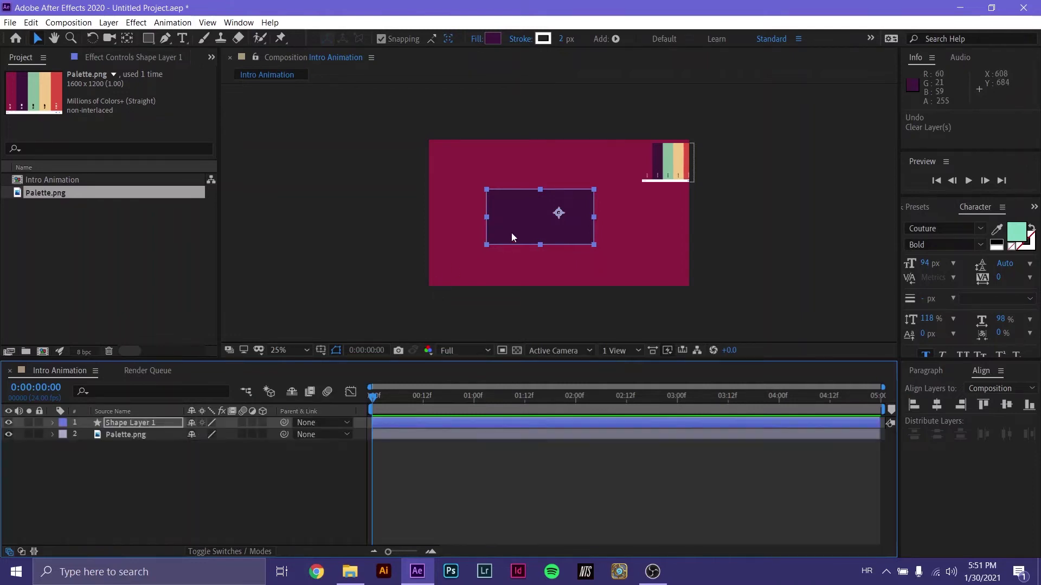
key("Delete")
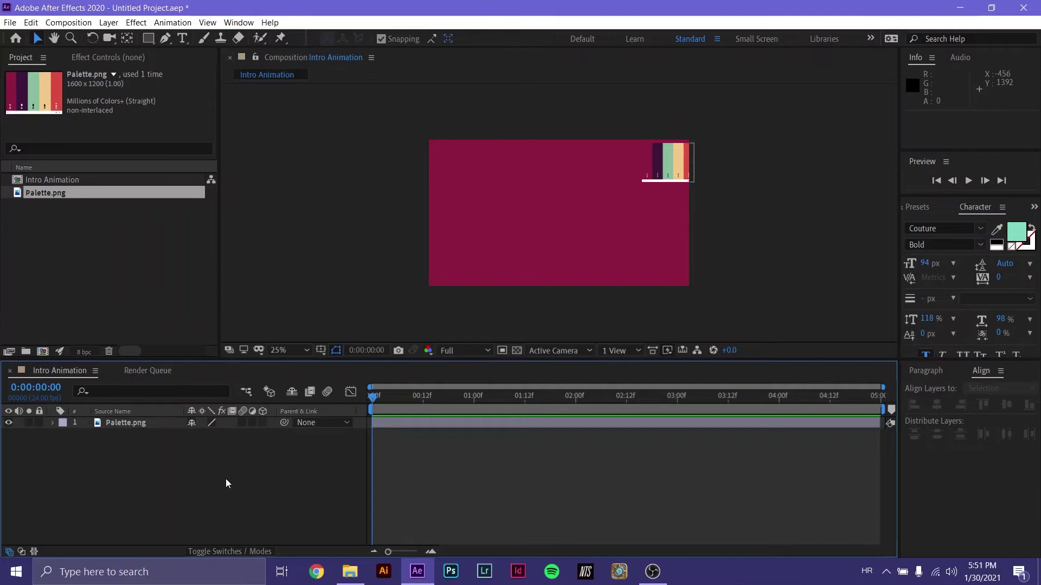
right_click(145, 466)
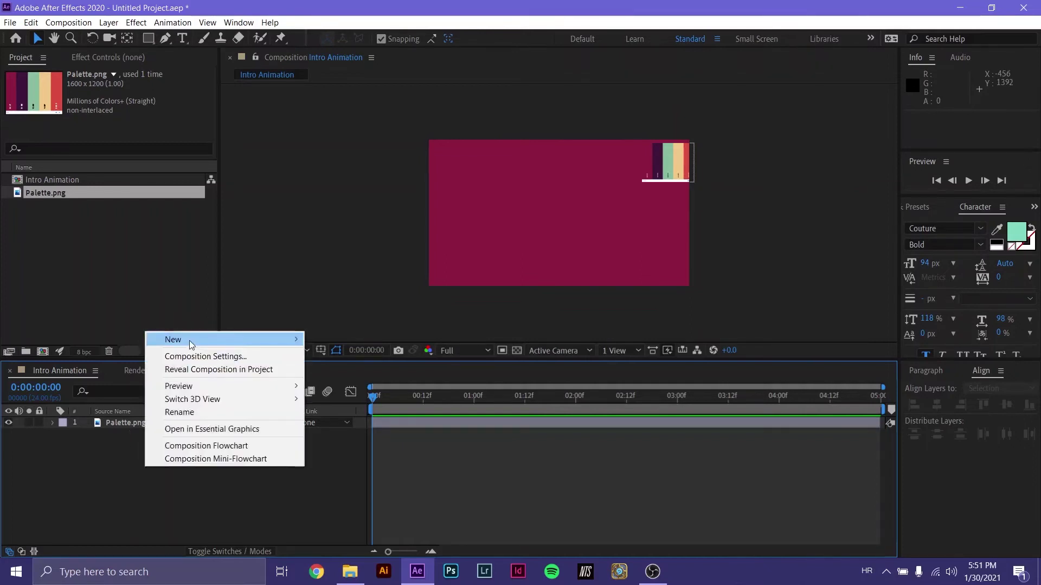
mouse_move(190, 340)
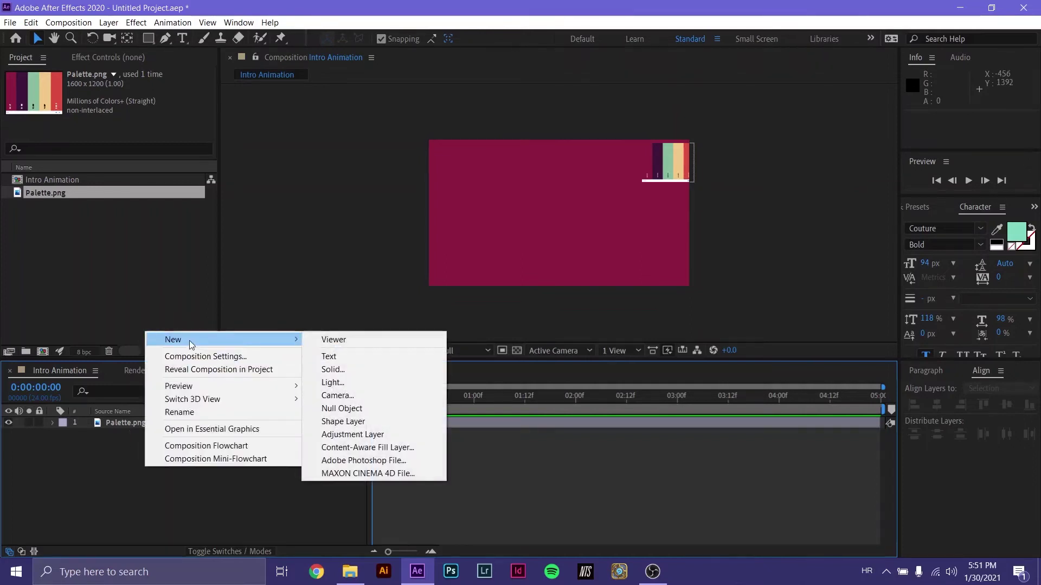
left_click(346, 373)
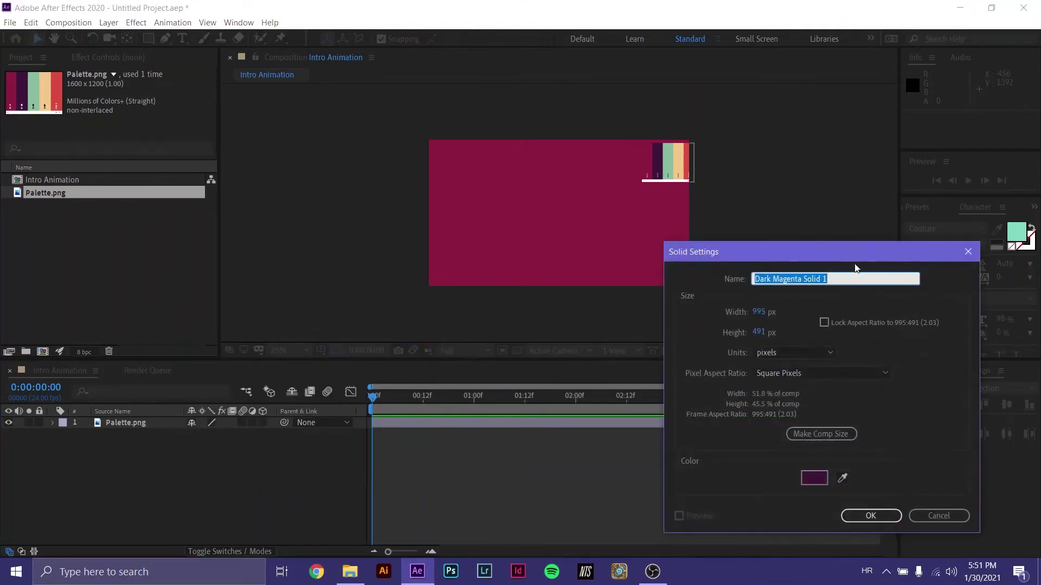
left_click_drag(855, 267, 849, 190)
left_click(875, 446)
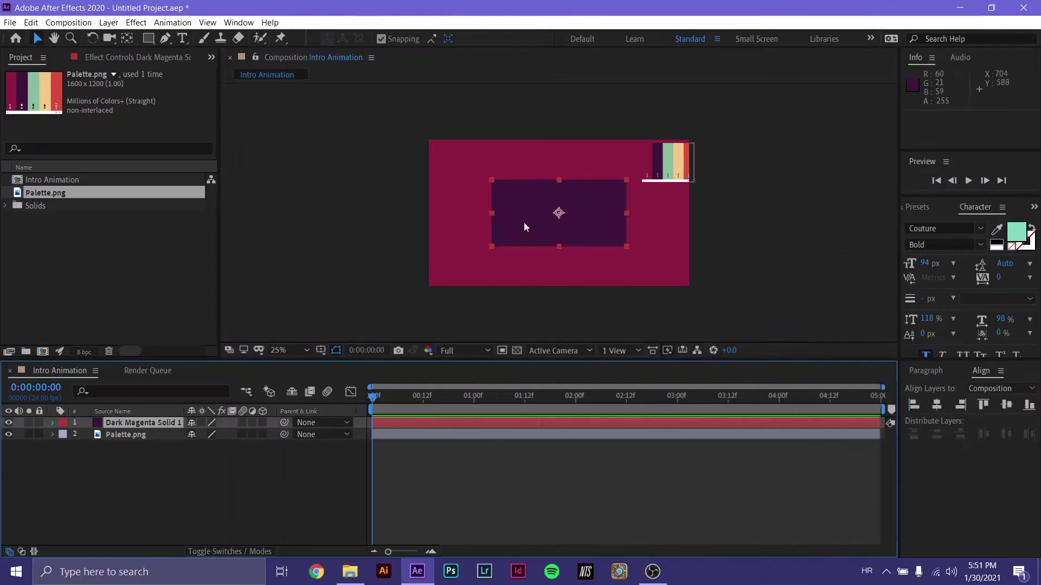
Centre Dark Magenta Solid 1 in the composition
left_click(603, 265)
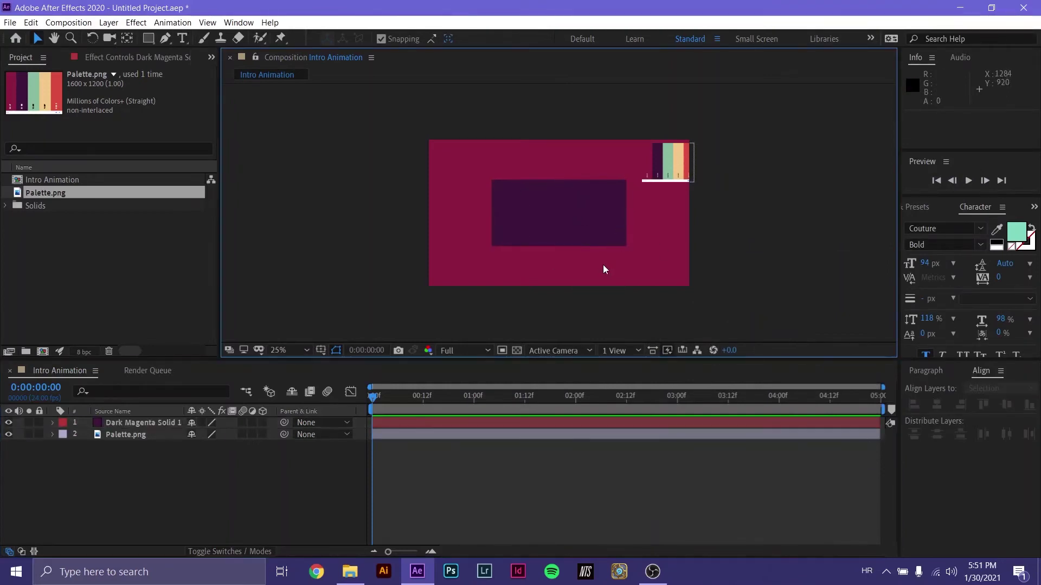
left_click(593, 217)
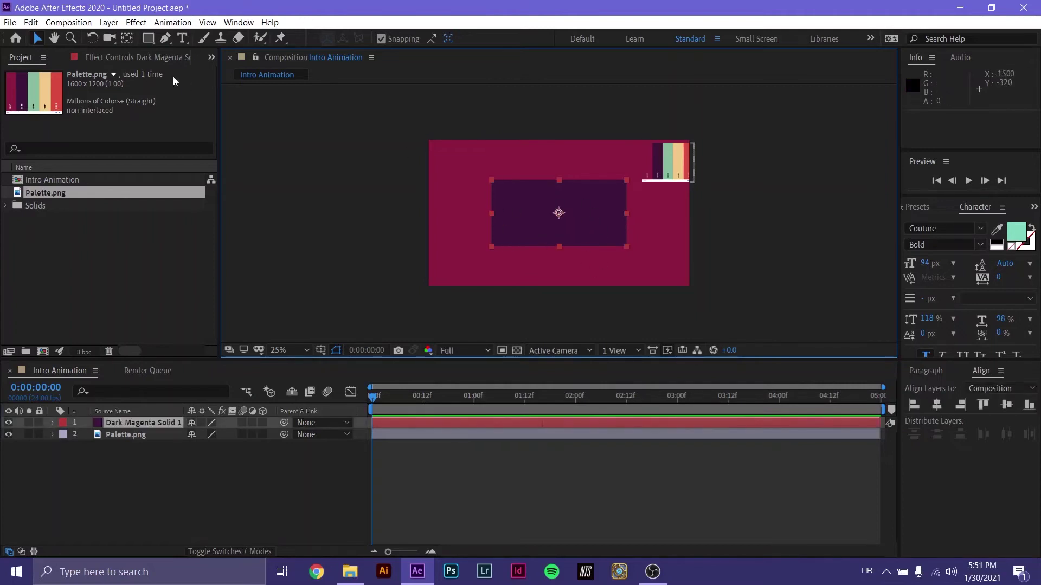
left_click(941, 407)
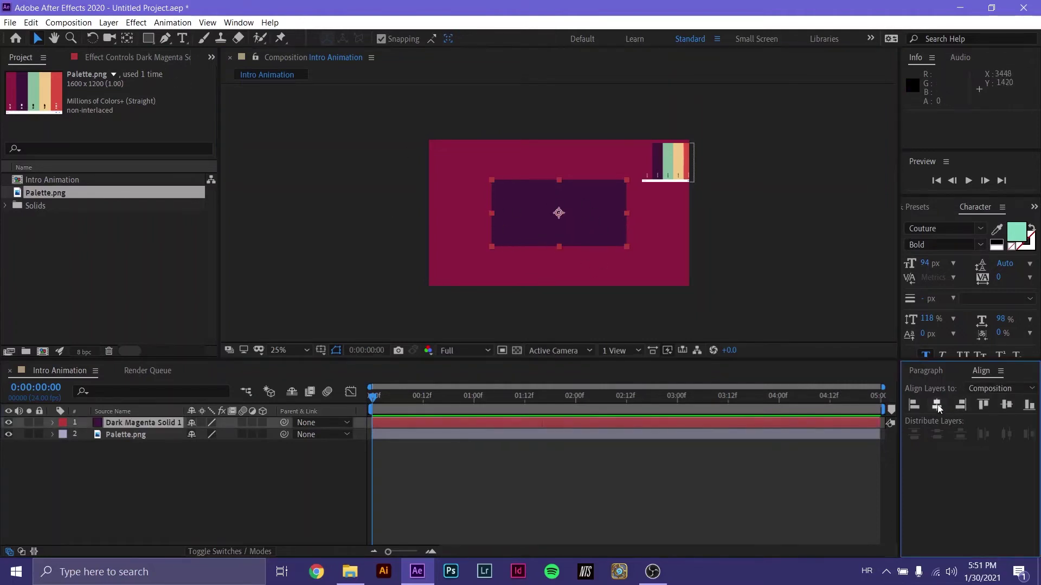
left_click(676, 252)
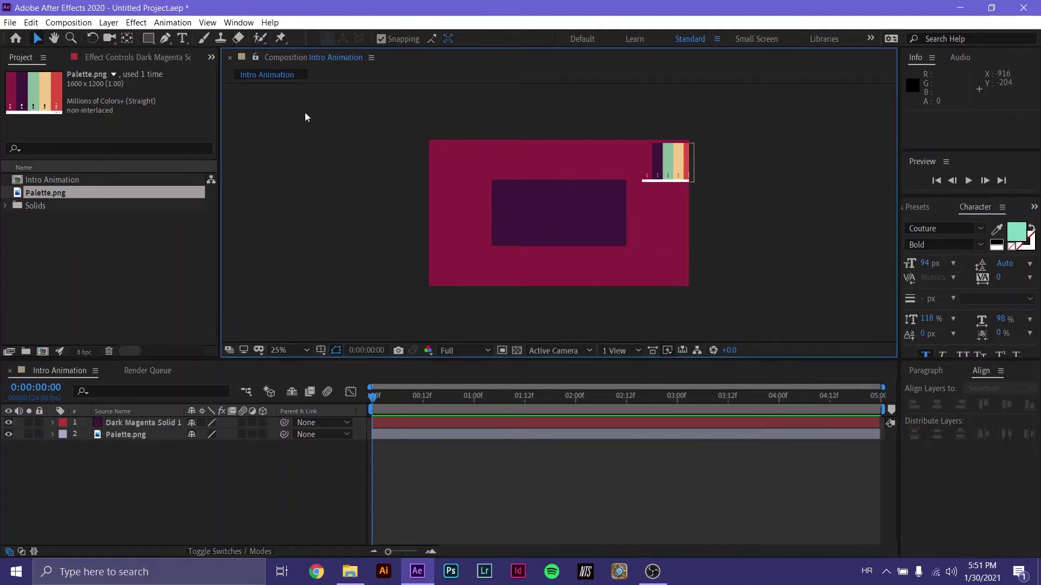
Draw a tall thin rectangular mask at the solid's left and widen its right side over the bar
left_click(144, 421)
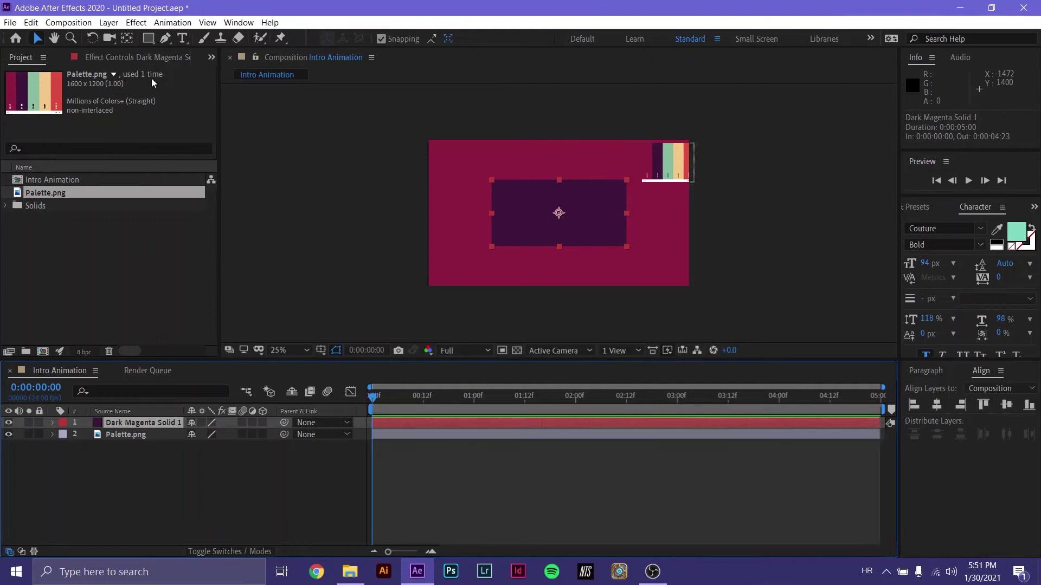
left_click(148, 39)
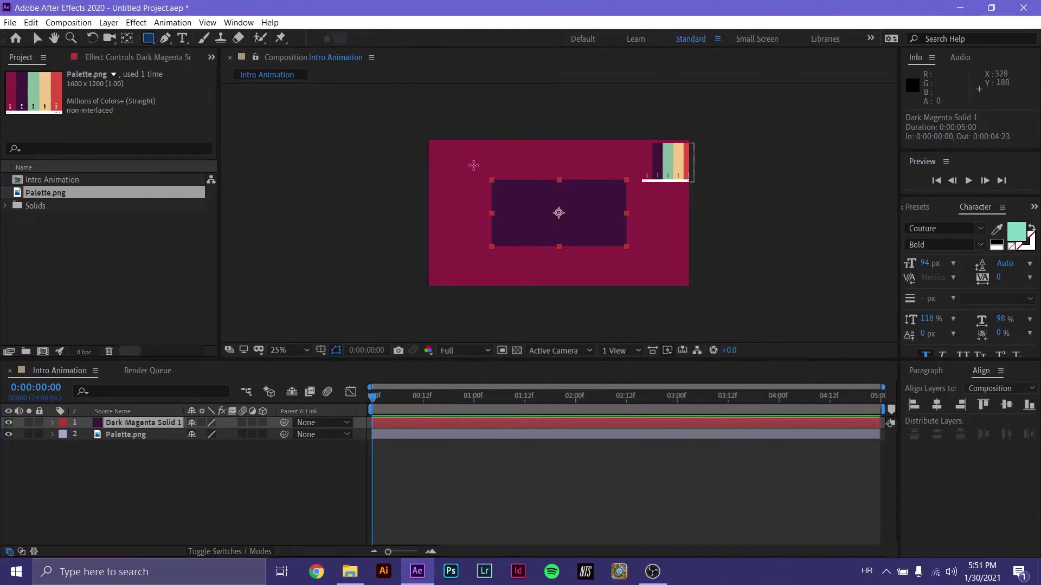
left_click_drag(471, 162, 485, 271)
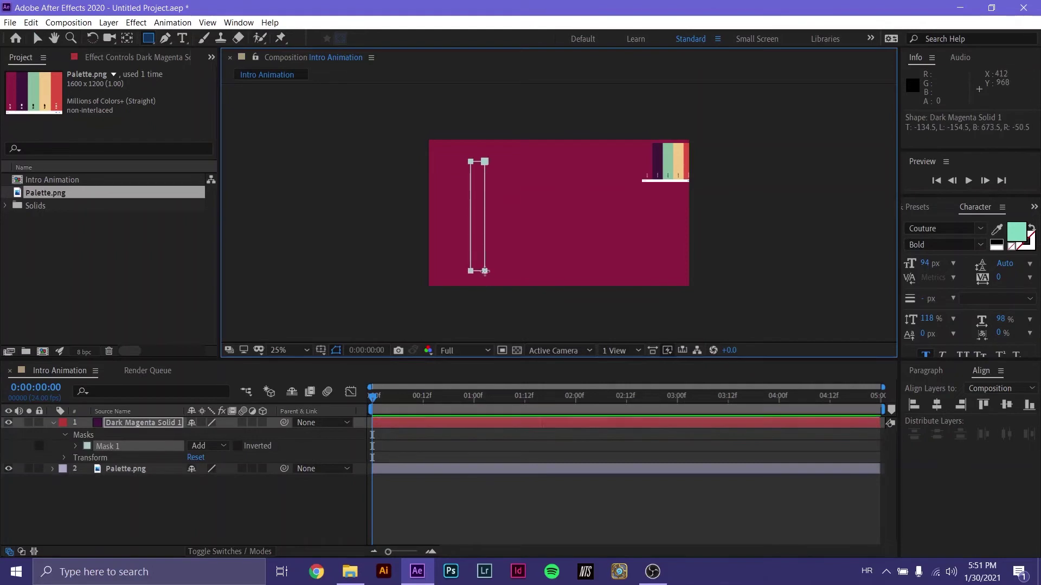
left_click(37, 39)
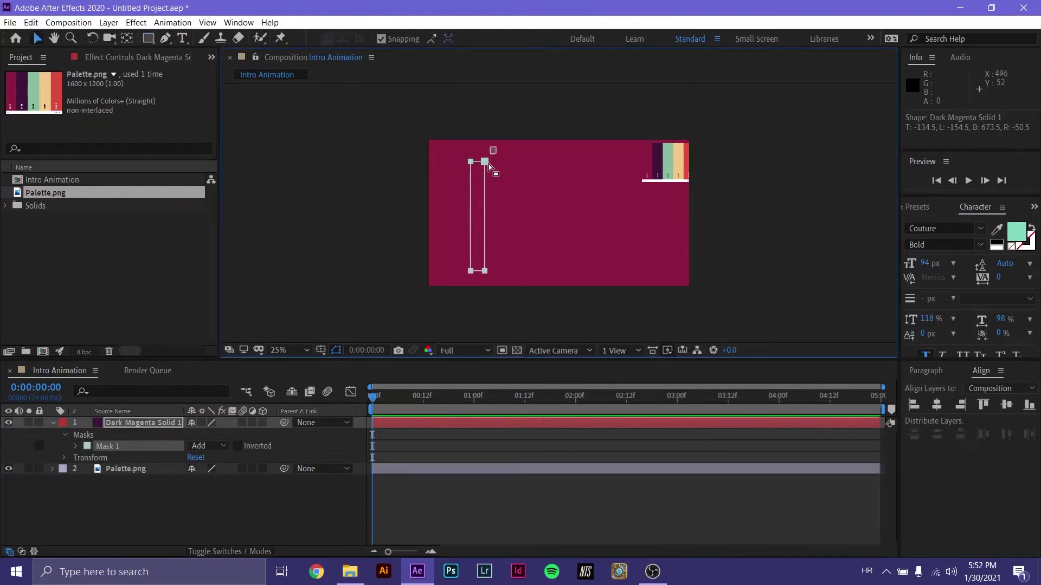
left_click_drag(496, 147, 483, 311)
left_click_drag(485, 272, 539, 271)
Keyframe Mask Path as a thin strip at 0:00 and the full bar at about 1:07
left_click(75, 446)
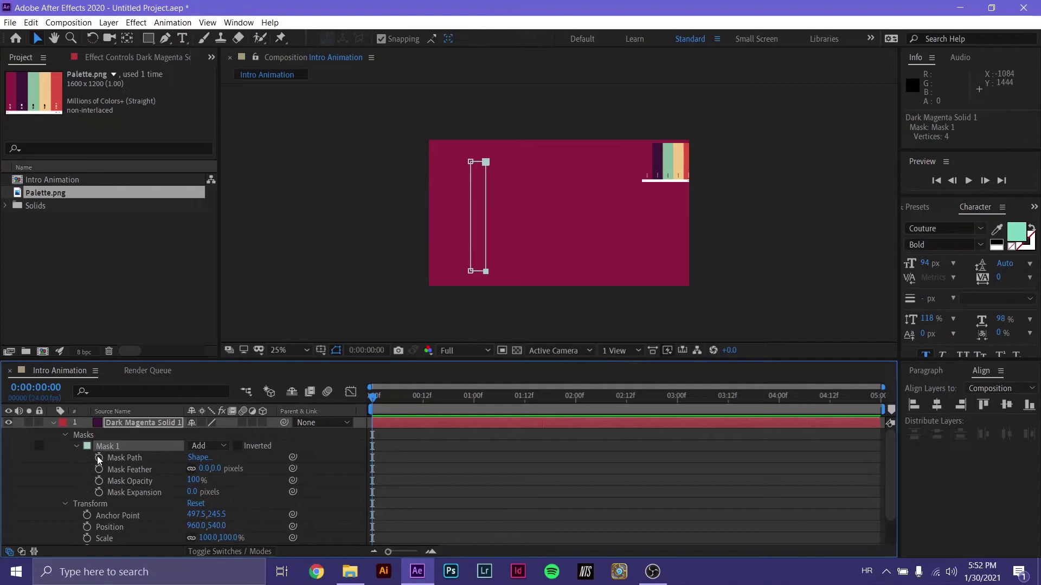
left_click(99, 458)
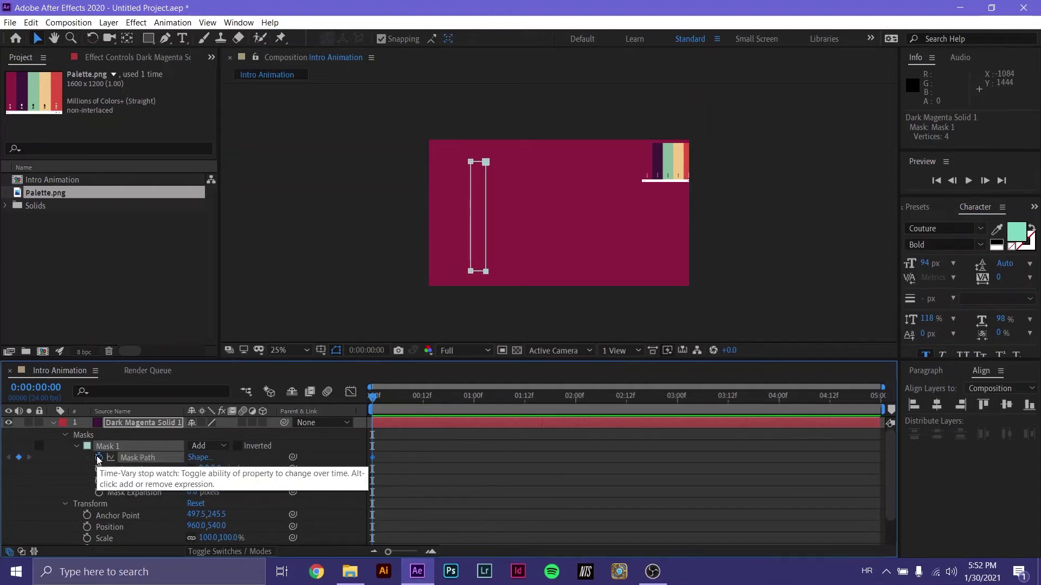
left_click_drag(374, 397, 502, 397)
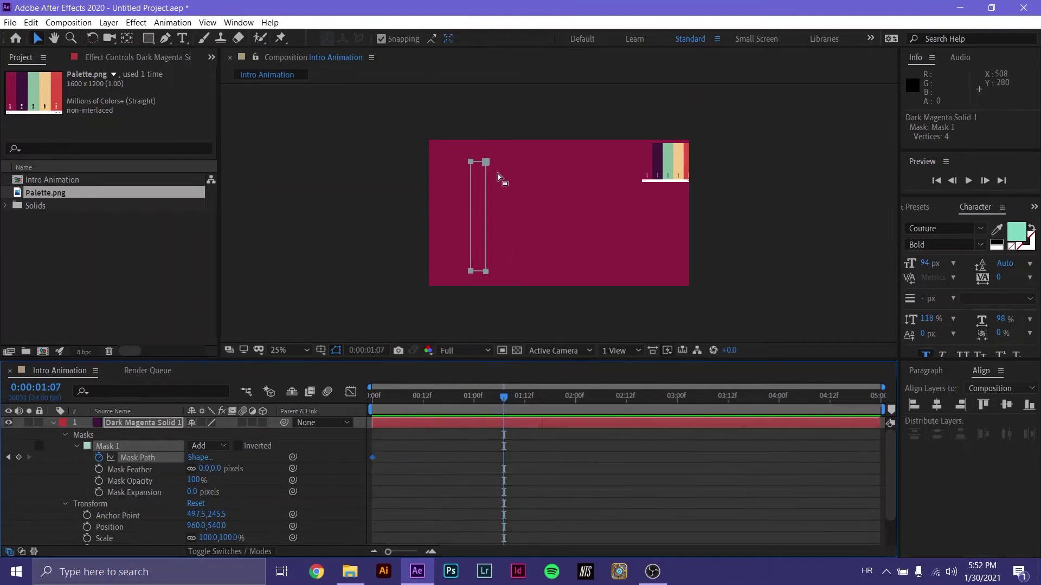
left_click_drag(489, 150, 482, 293)
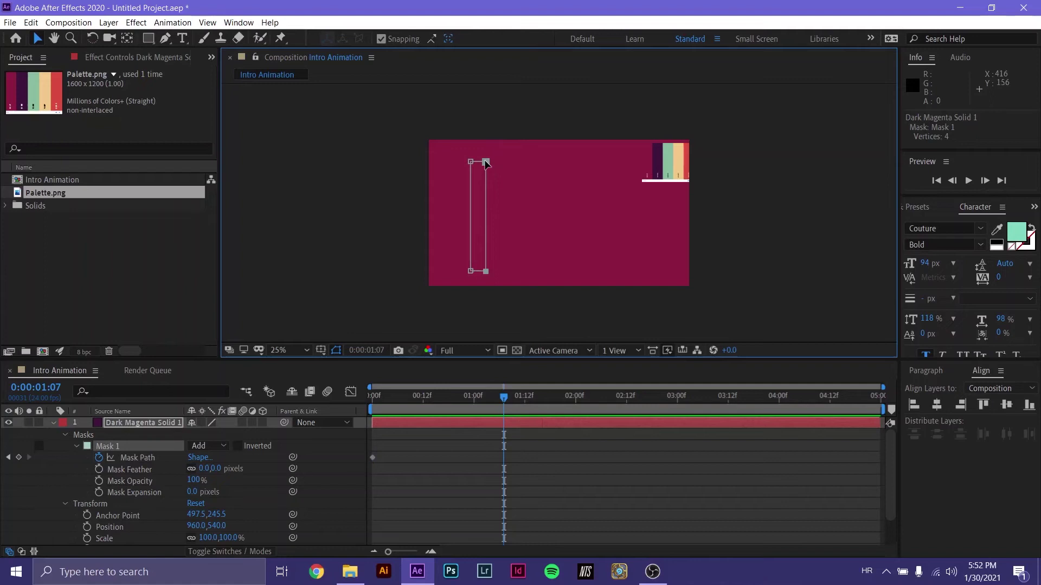
left_click_drag(486, 162, 653, 162)
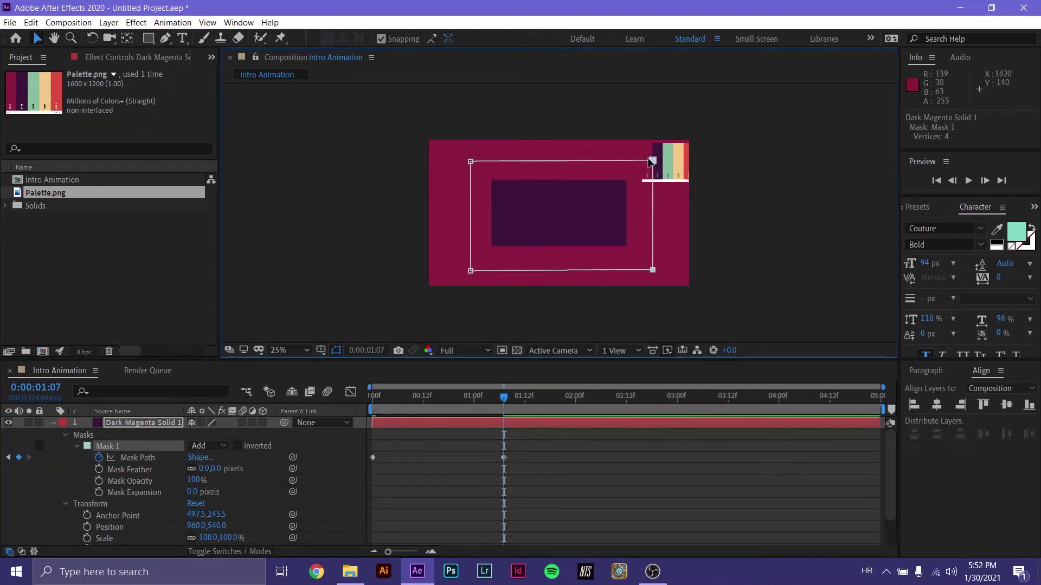
Preview the mask reveal from the start, then return to 0:00
left_click_drag(506, 399, 329, 409)
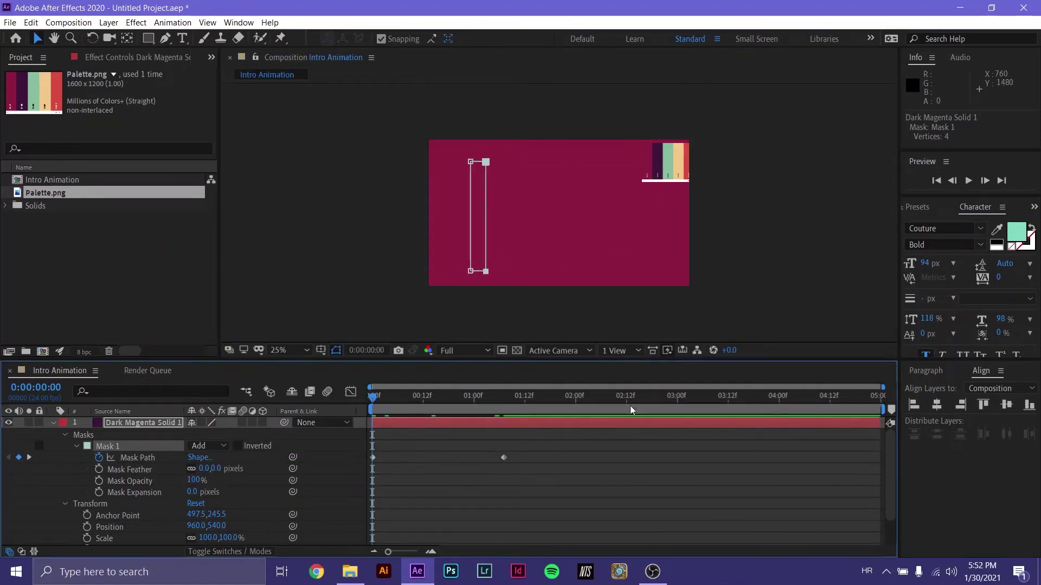
key("space")
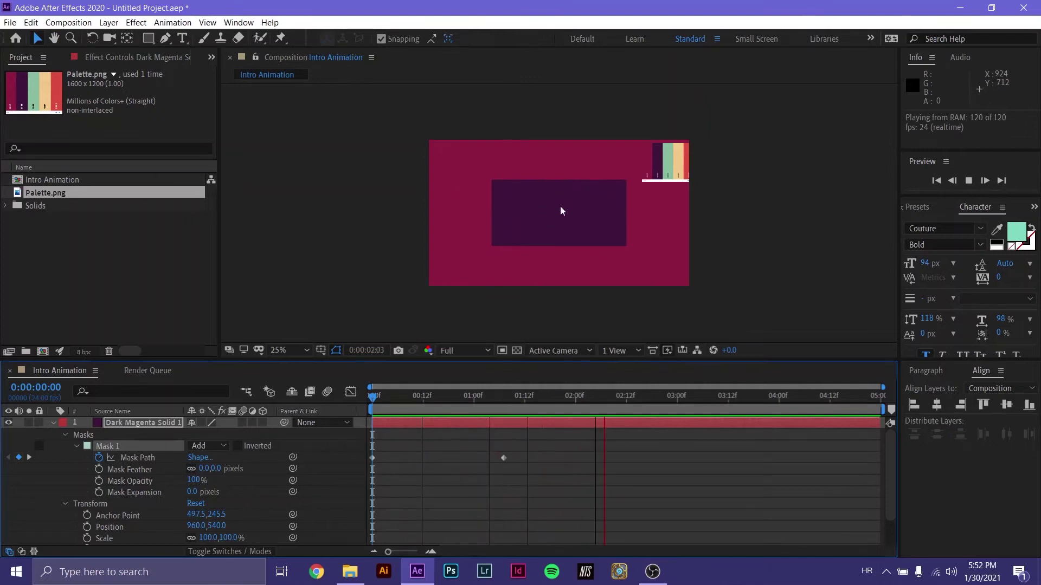
key("space")
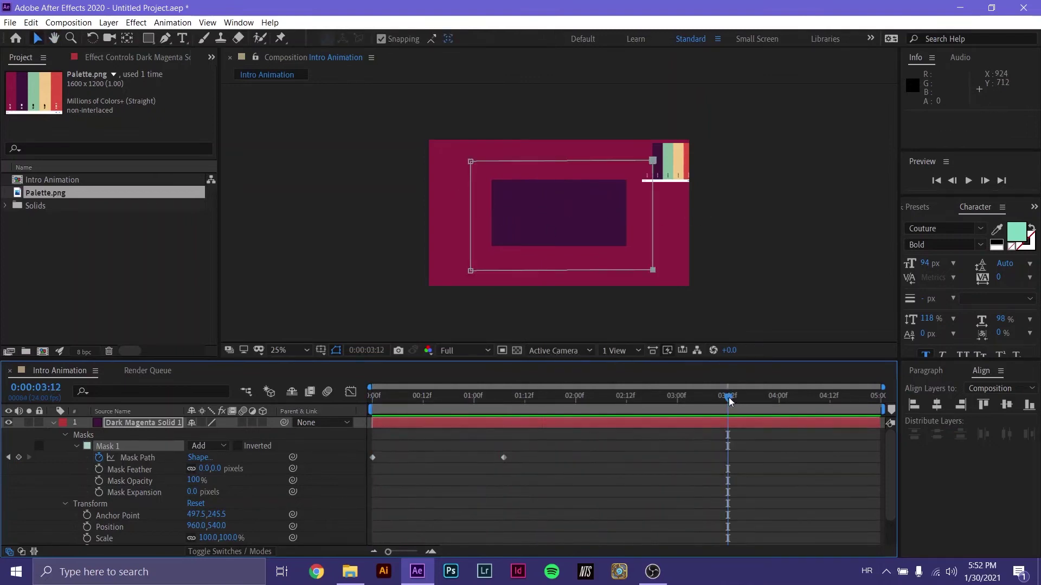
key("Home")
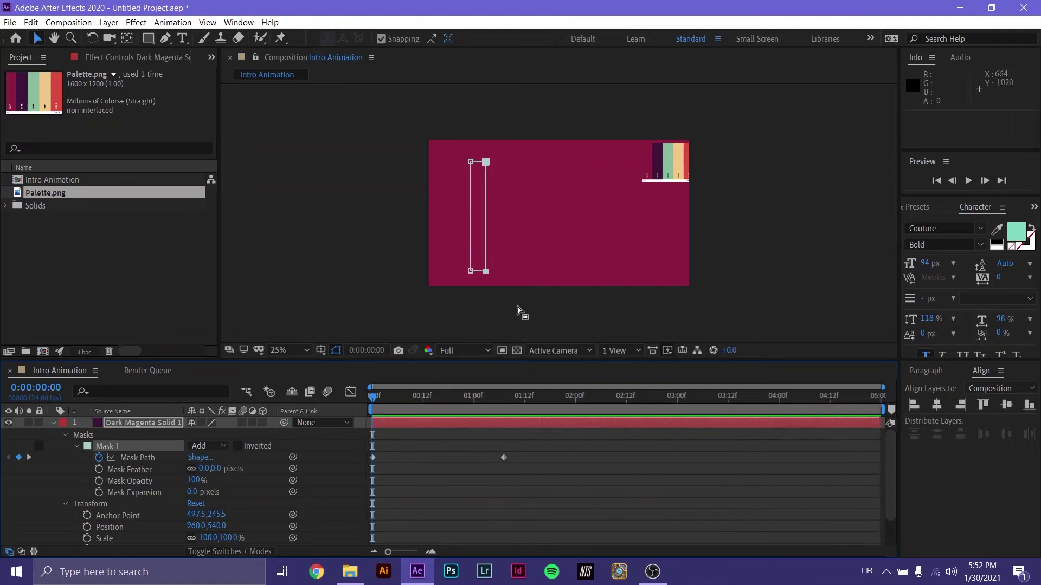
At 1:07, stretch the dark bar to 127.3, 80.4% scale and preview it
left_click_drag(372, 402, 499, 405)
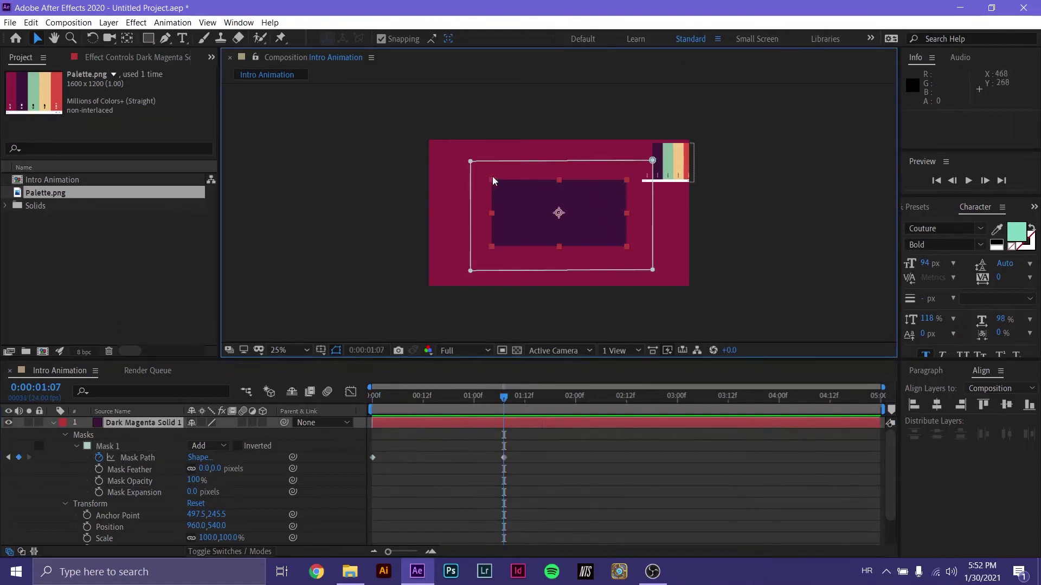
left_click_drag(492, 177, 474, 184)
left_click(750, 244)
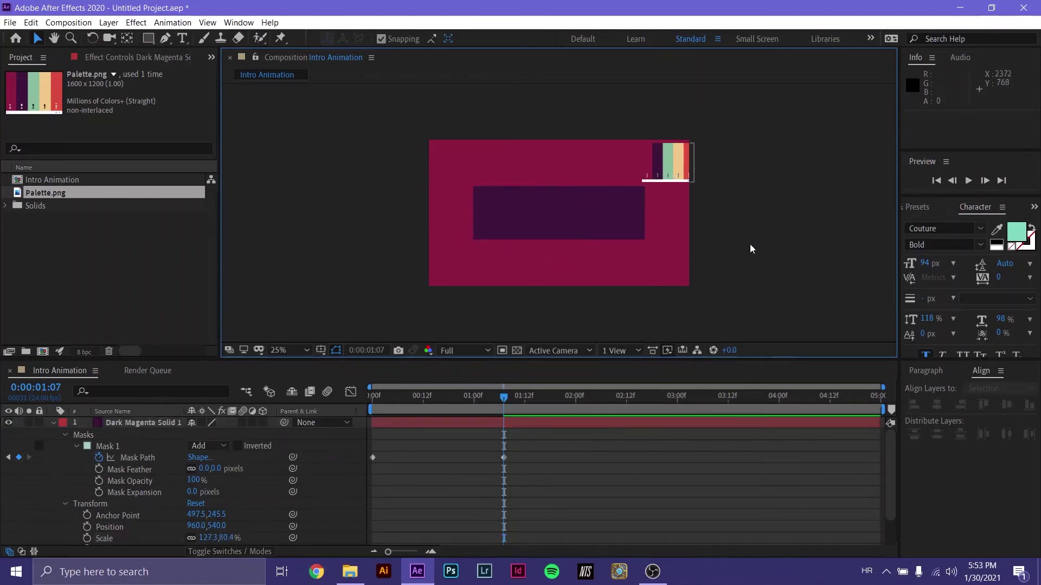
left_click_drag(506, 401, 293, 404)
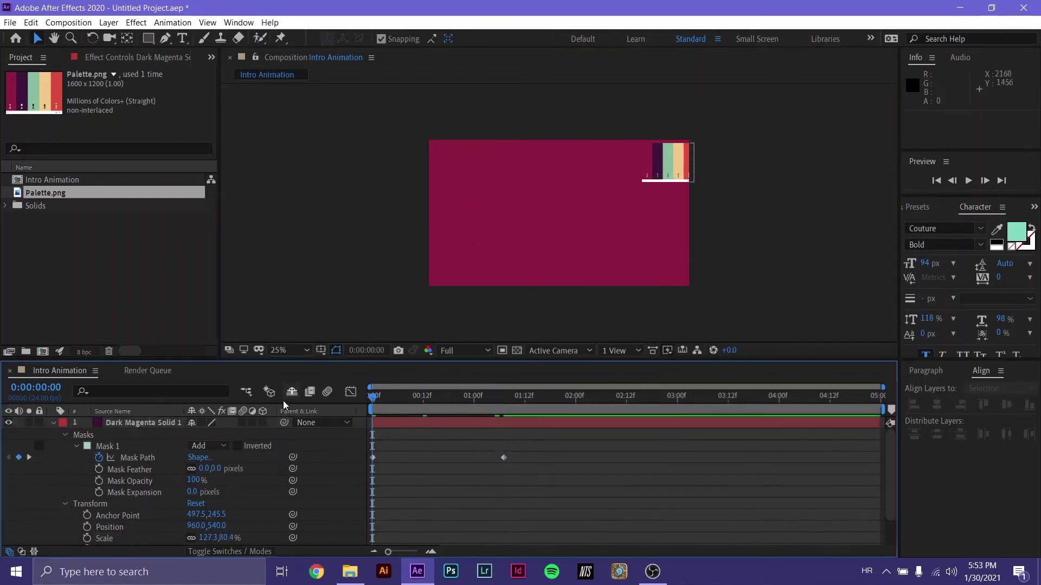
key("space")
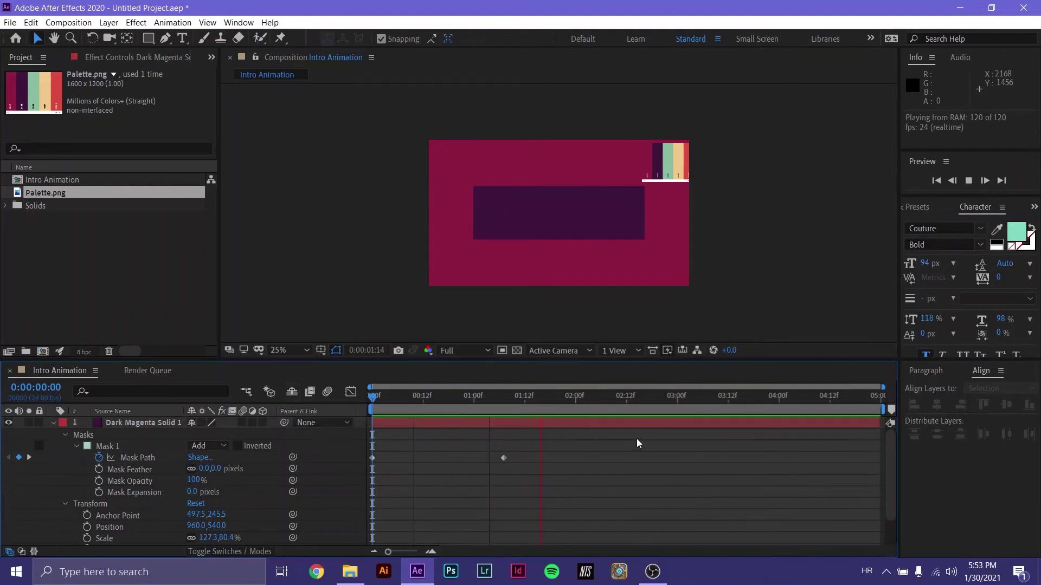
left_click(559, 404)
left_click_drag(560, 407, 503, 401)
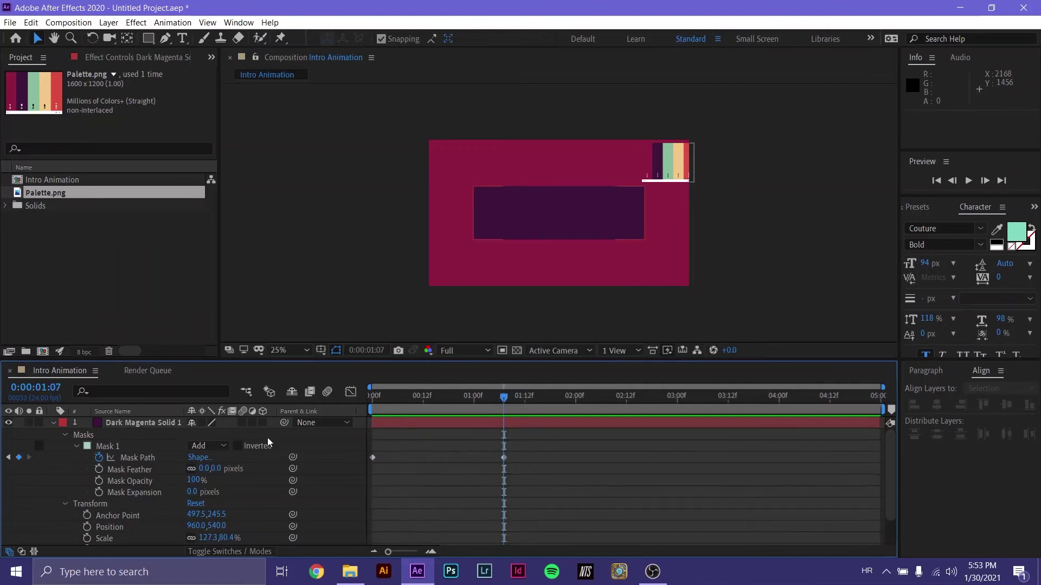
Pull Mask 1's top-right vertex out past the frame edge and preview the reveal again
left_click(119, 447)
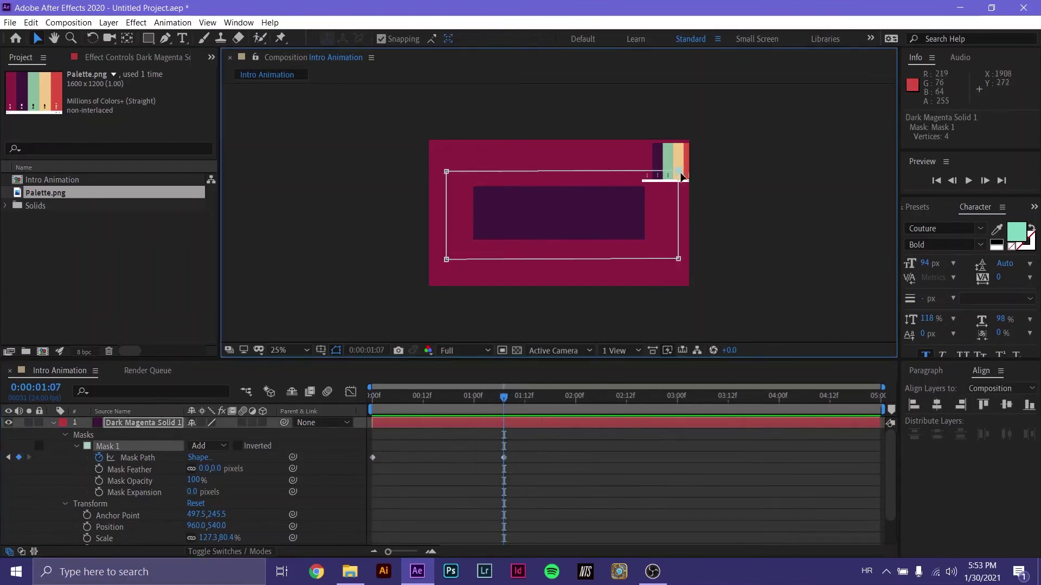
left_click_drag(679, 172, 748, 171)
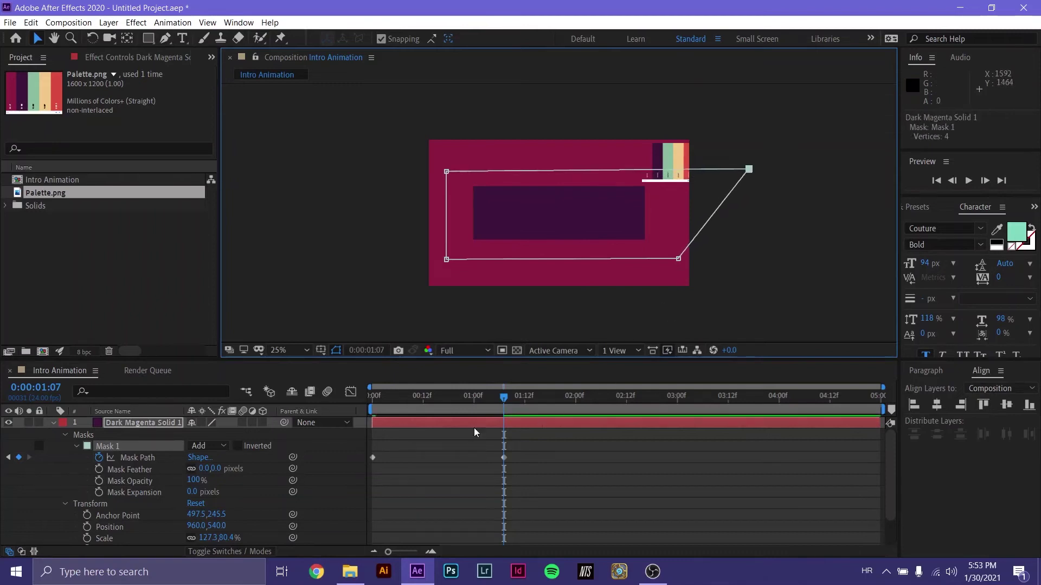
key("Page_Up")
key("Page_Up")
key("space")
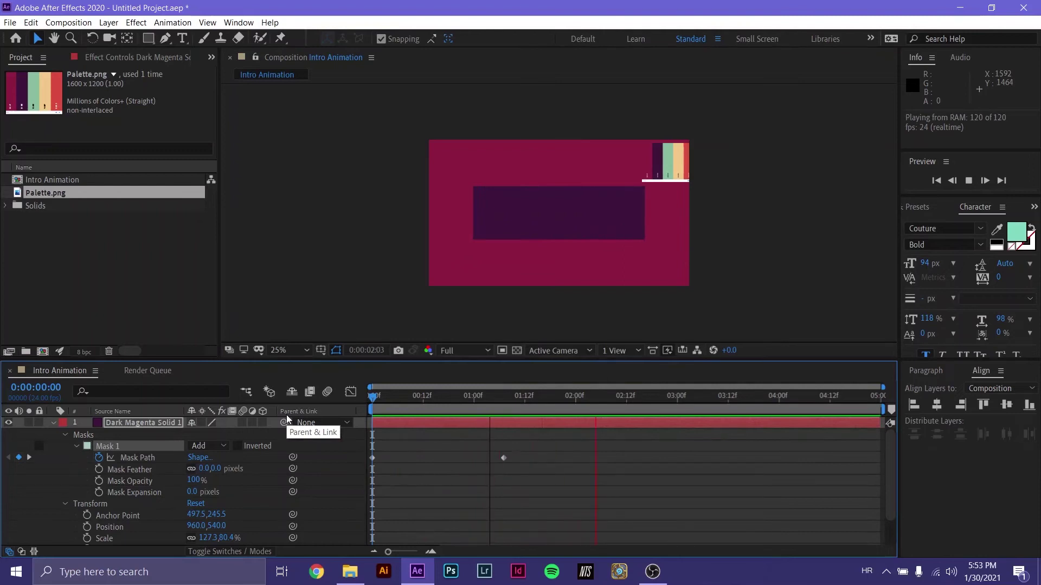
key("space")
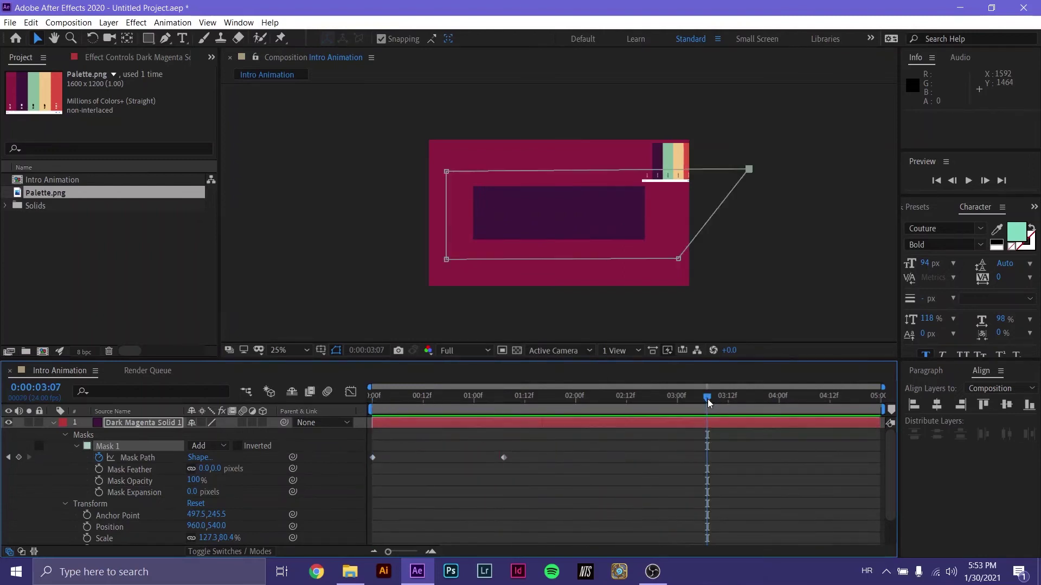
left_click_drag(708, 402, 238, 396)
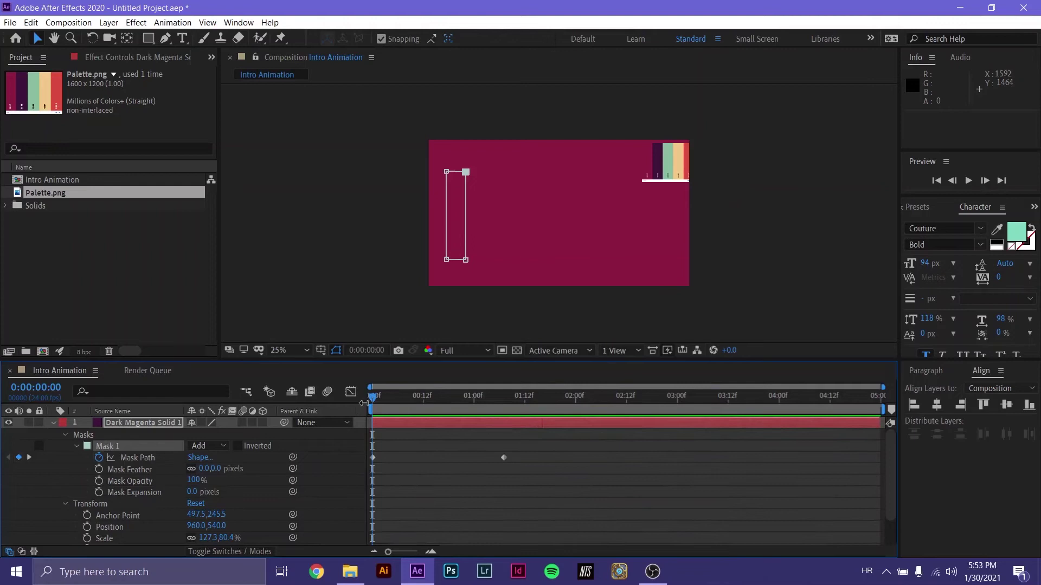
left_click_drag(373, 404, 550, 404)
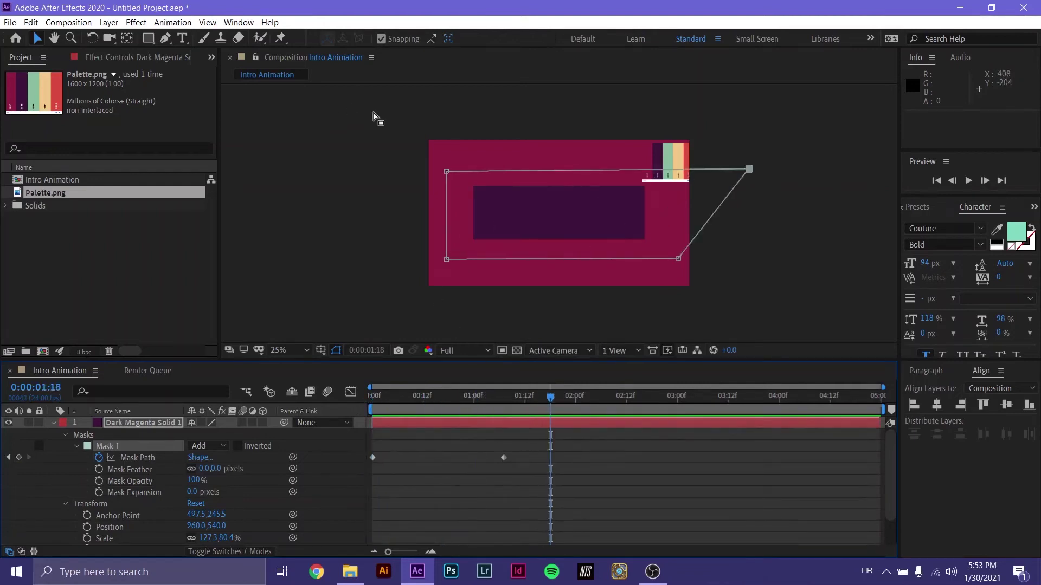
Type the title 'How to make a YouTube intro' in Montserrat Bold on the dark bar
left_click(182, 39)
left_click(943, 228)
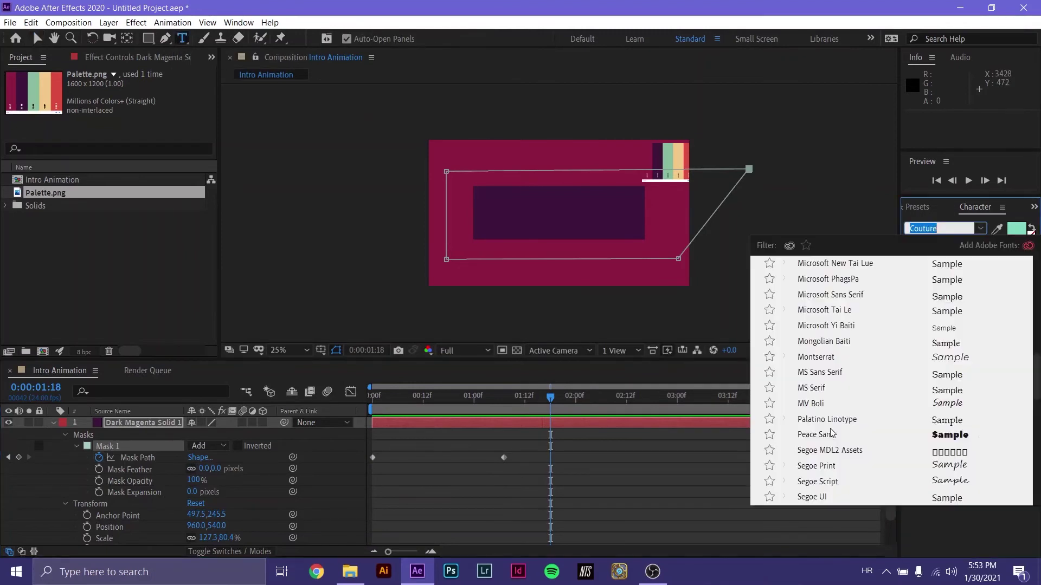
left_click(816, 357)
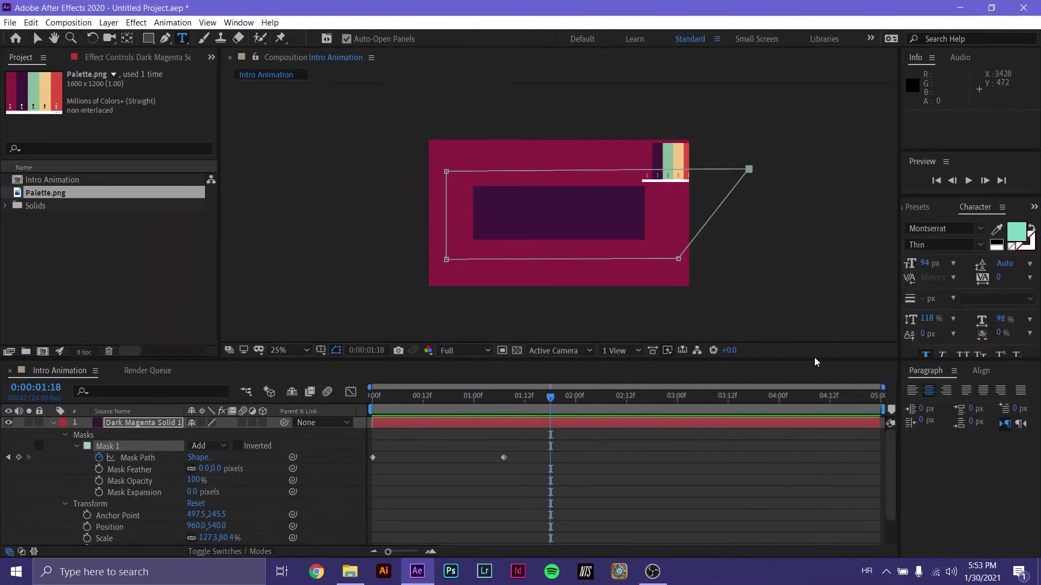
left_click(980, 245)
left_click(944, 333)
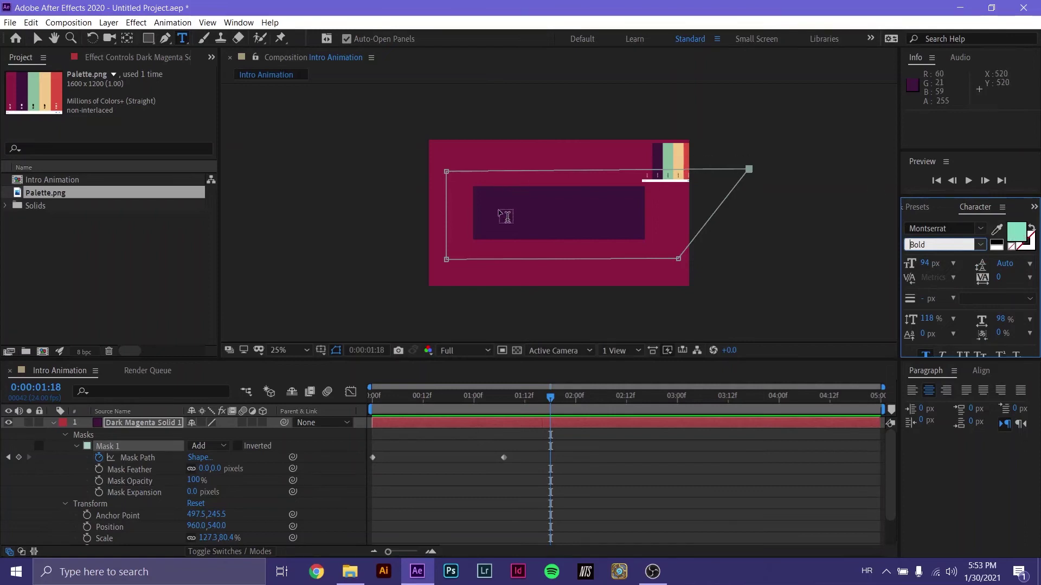
left_click(503, 216)
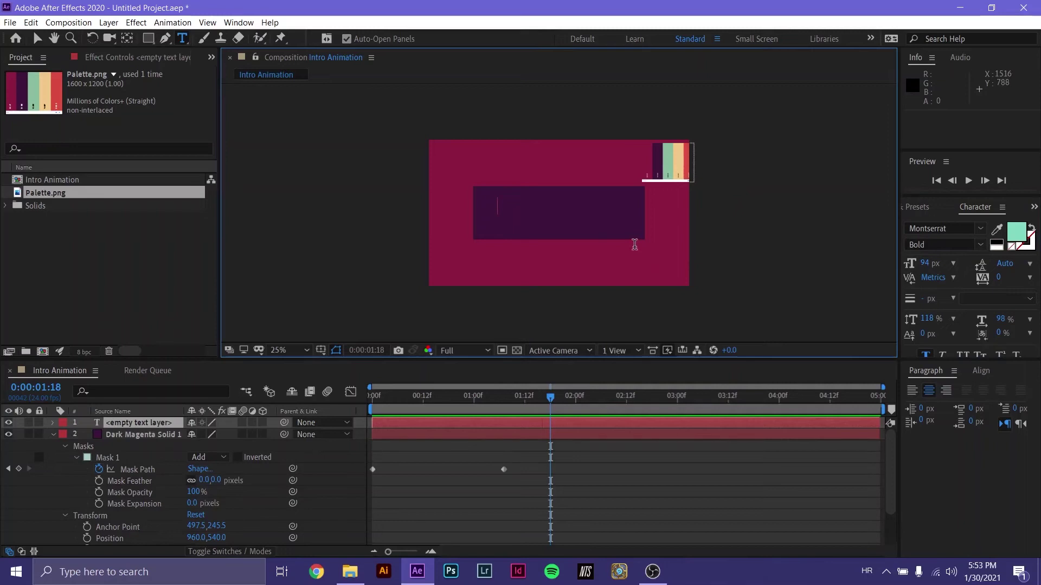
type("How to")
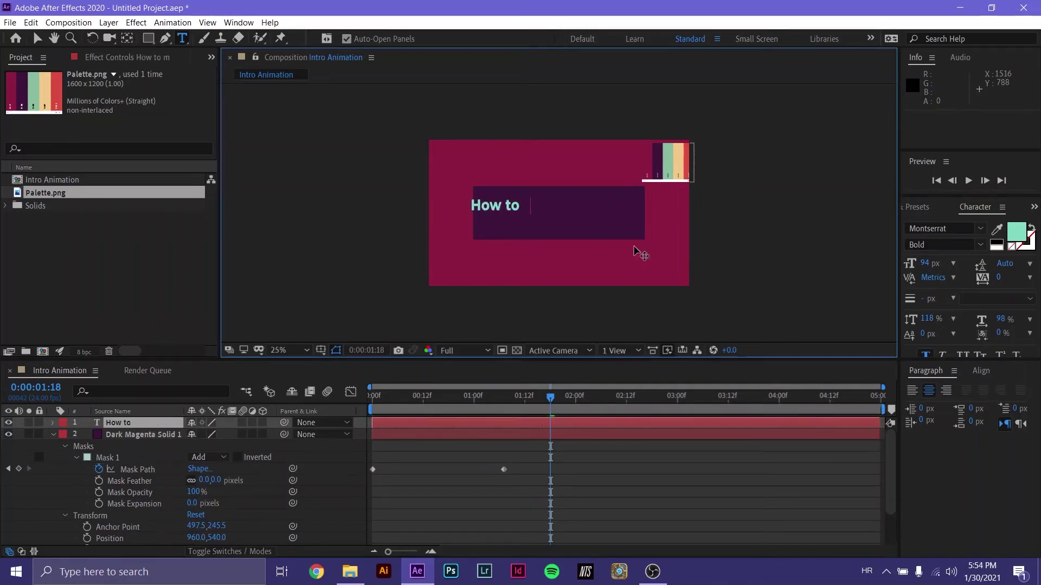
type(" make a Y")
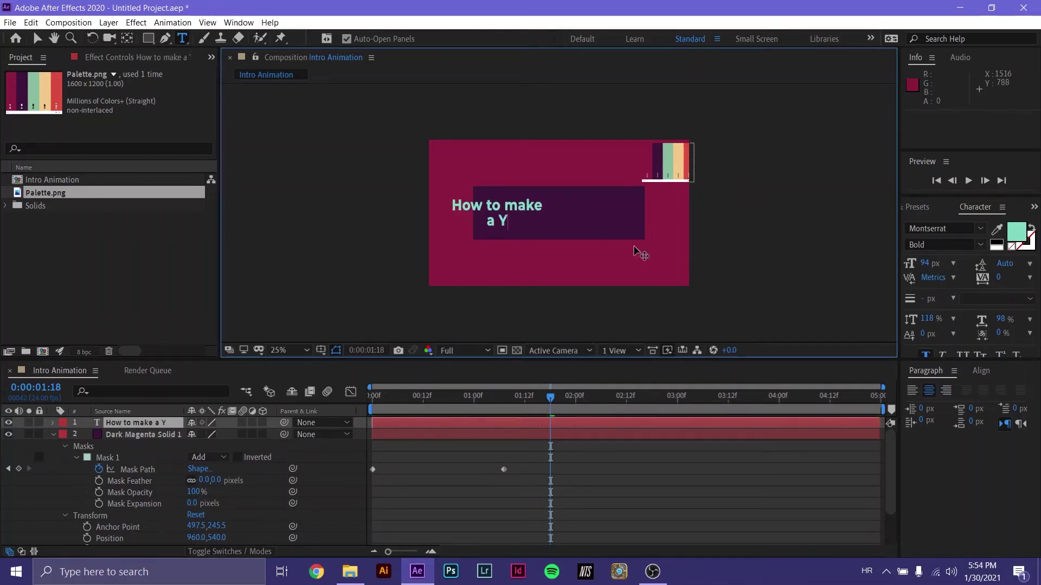
type("ouT")
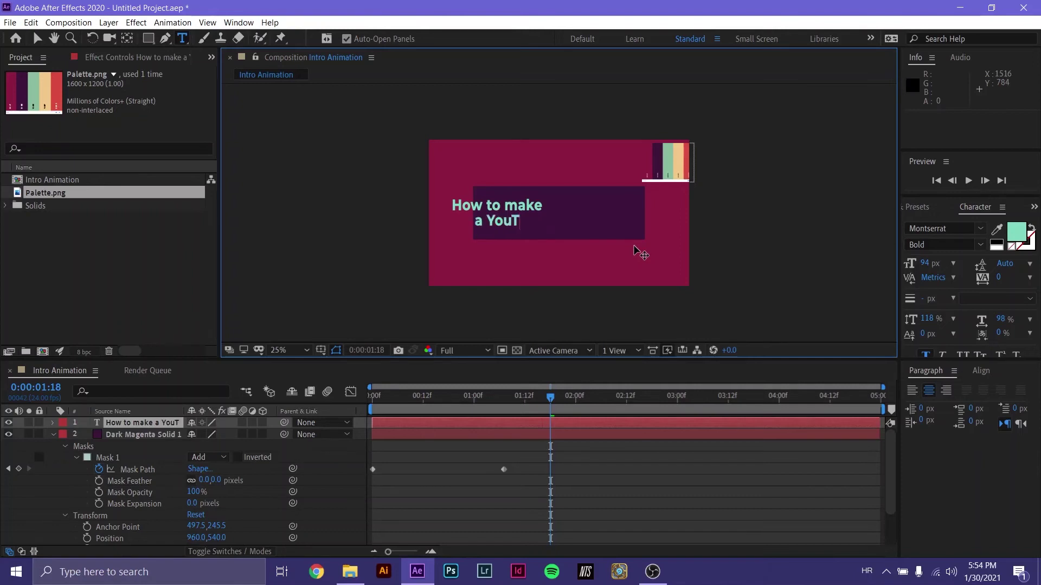
type("u be ")
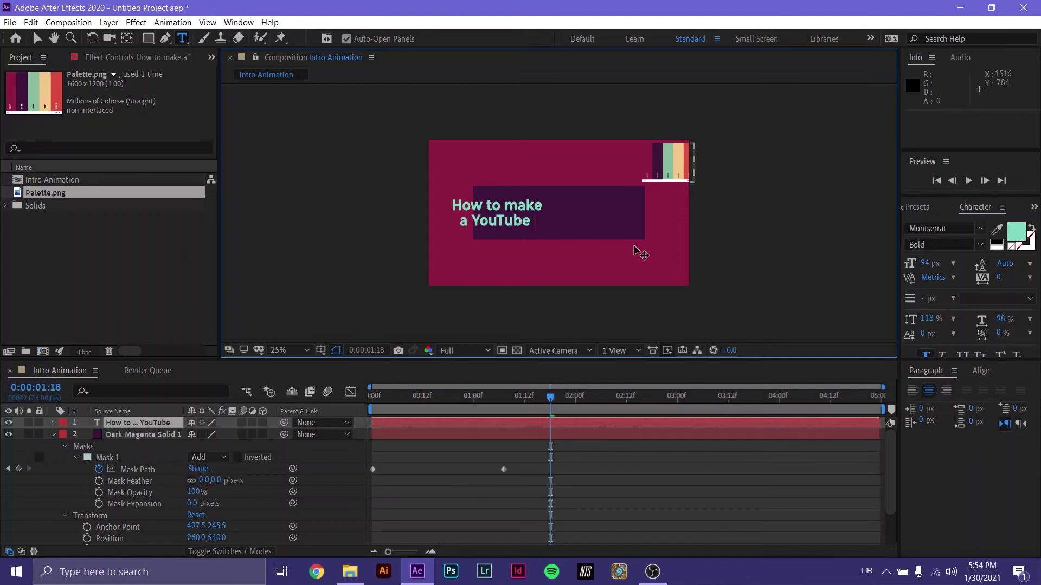
type("intro")
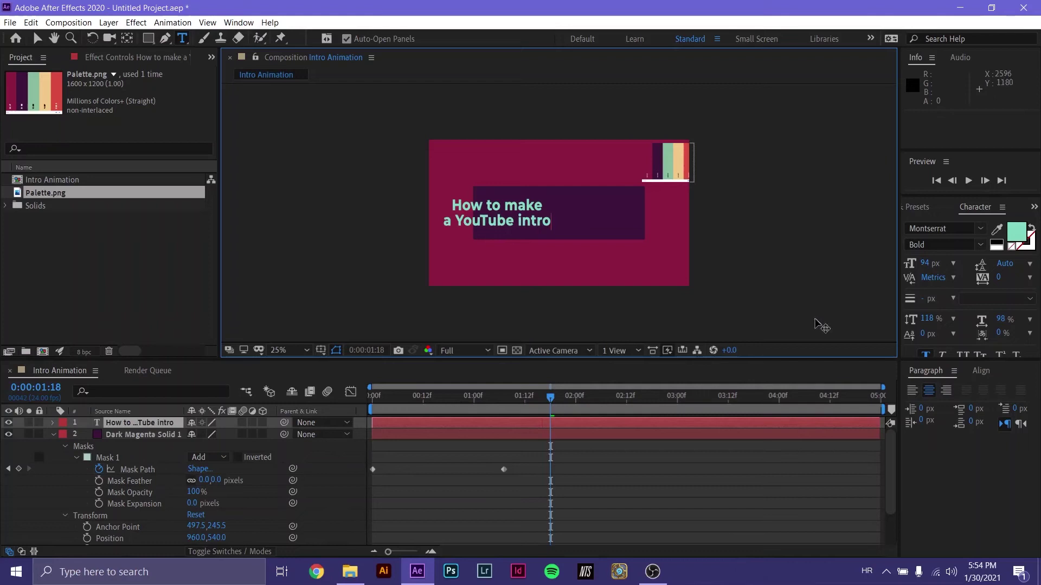
Centre the title horizontally and vertically in the composition
left_click(989, 371)
left_click(937, 405)
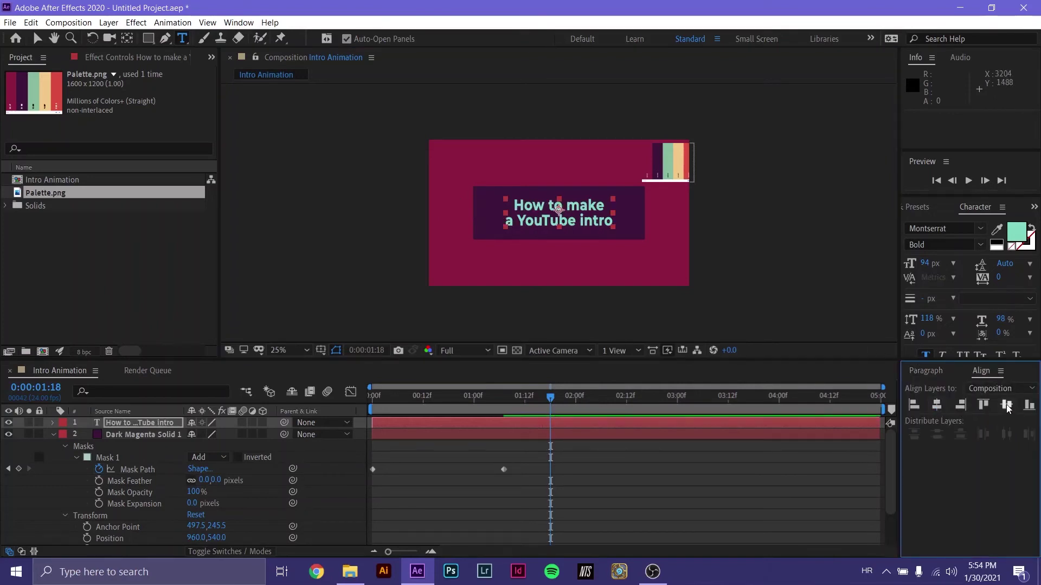
left_click(1007, 405)
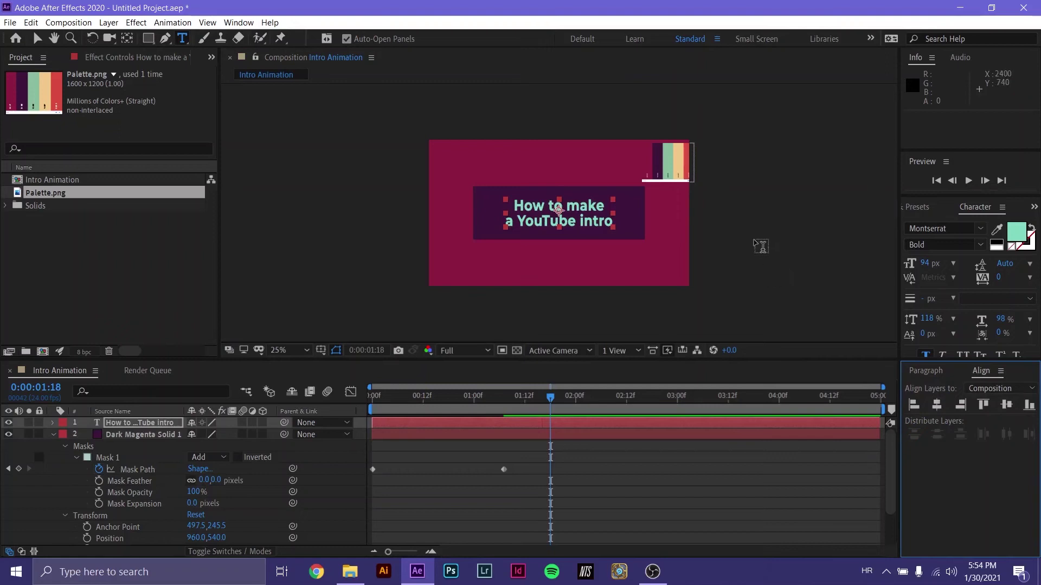
Select the title text layer and reveal its Transform properties
left_click(36, 39)
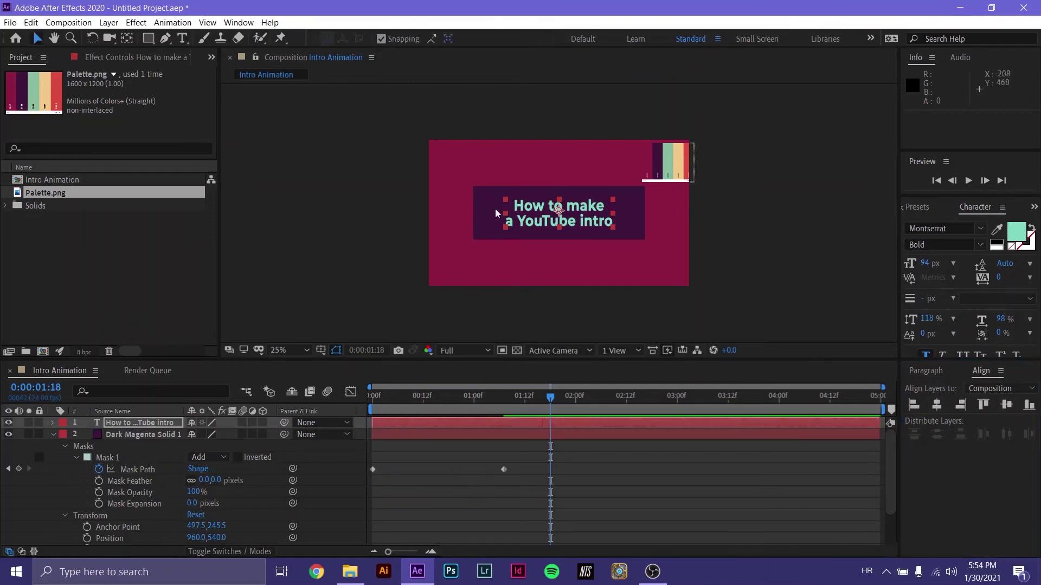
left_click(464, 307)
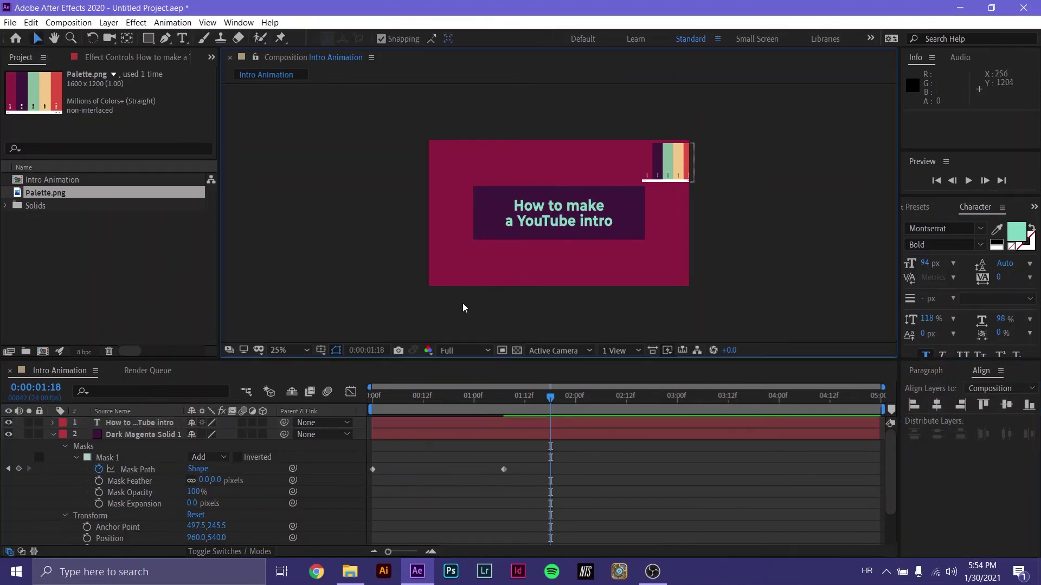
left_click(559, 222)
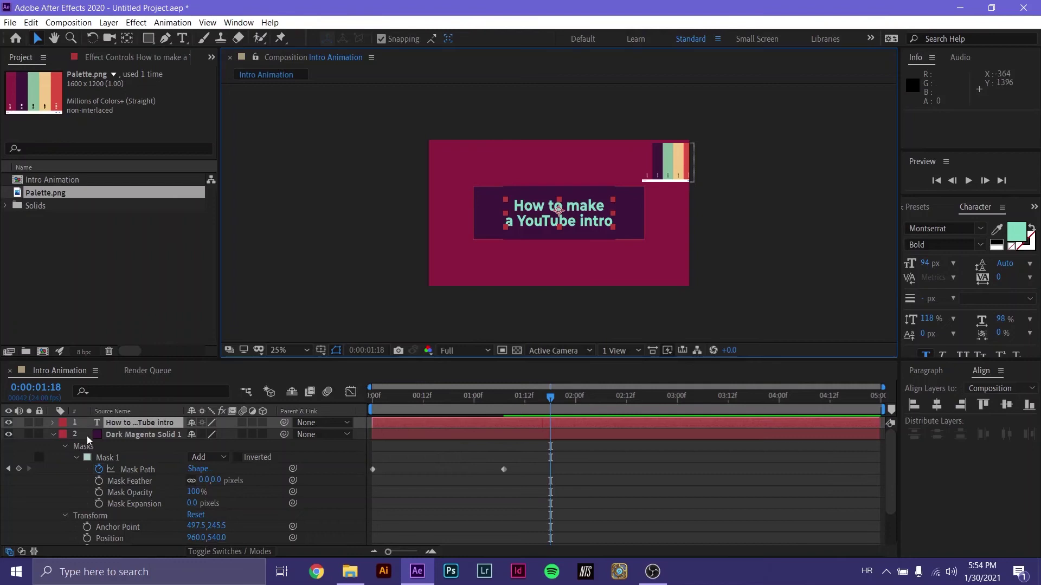
left_click(53, 422)
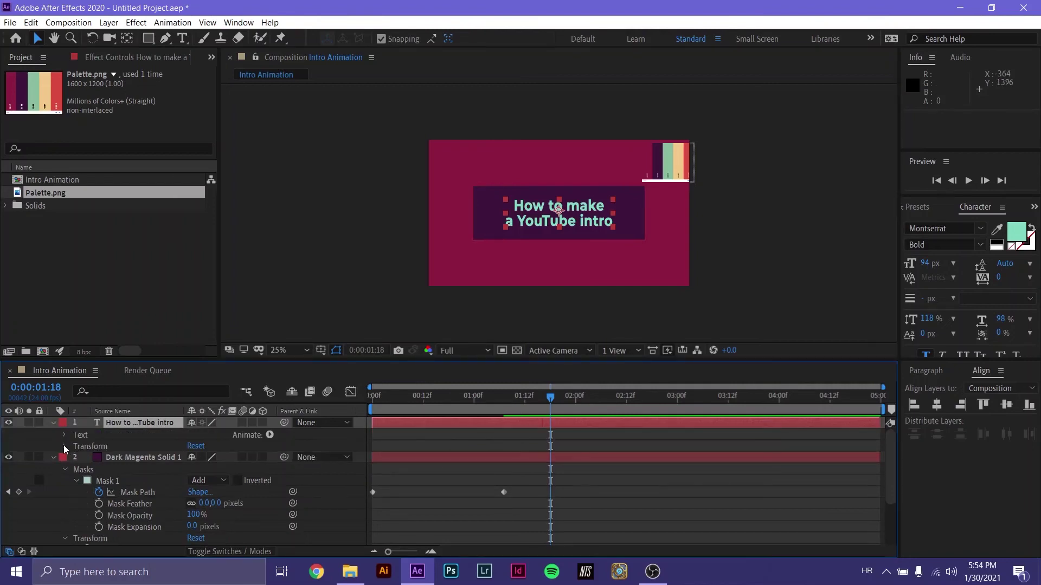
left_click(64, 446)
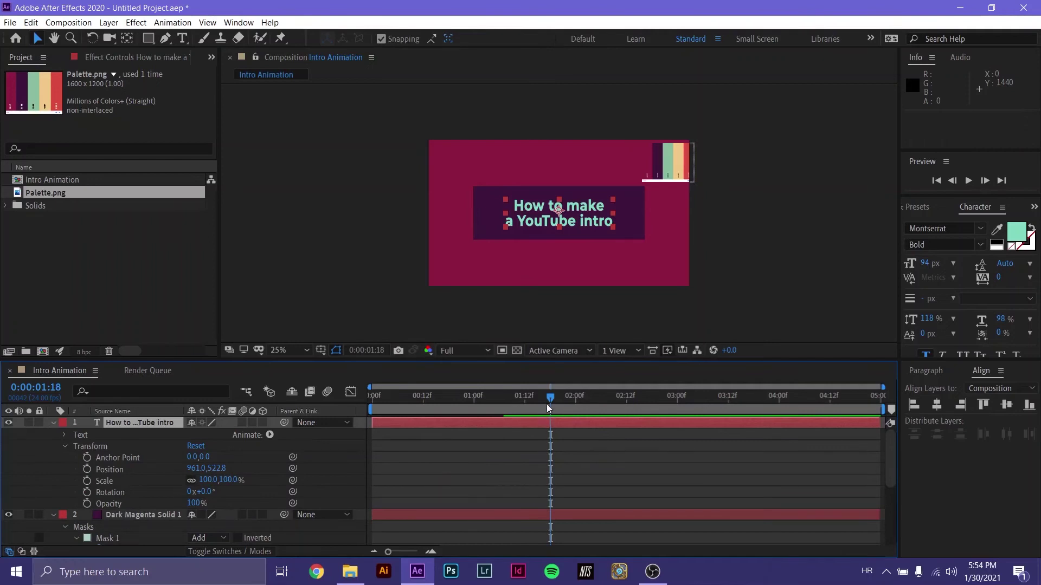
Keyframe the title's Opacity at 0% early, then at 100% at 0:00:01:01
left_click_drag(549, 405, 440, 412)
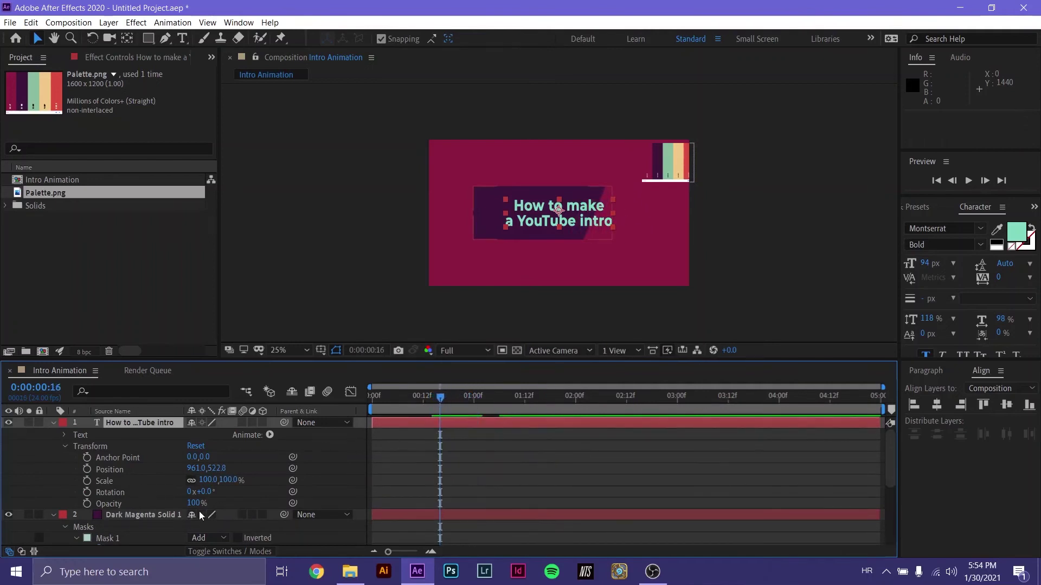
left_click(86, 503)
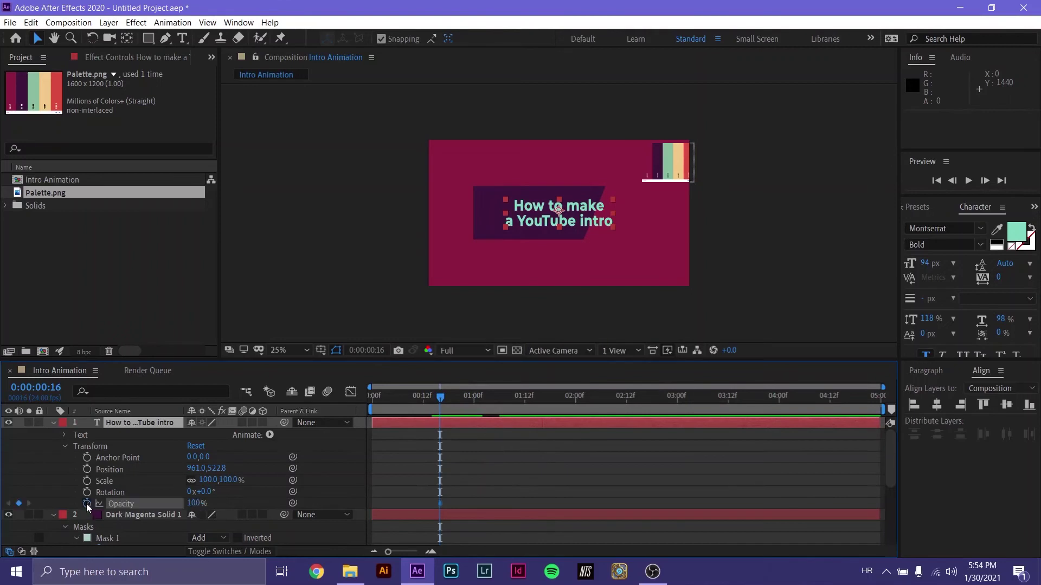
left_click_drag(193, 503, 131, 496)
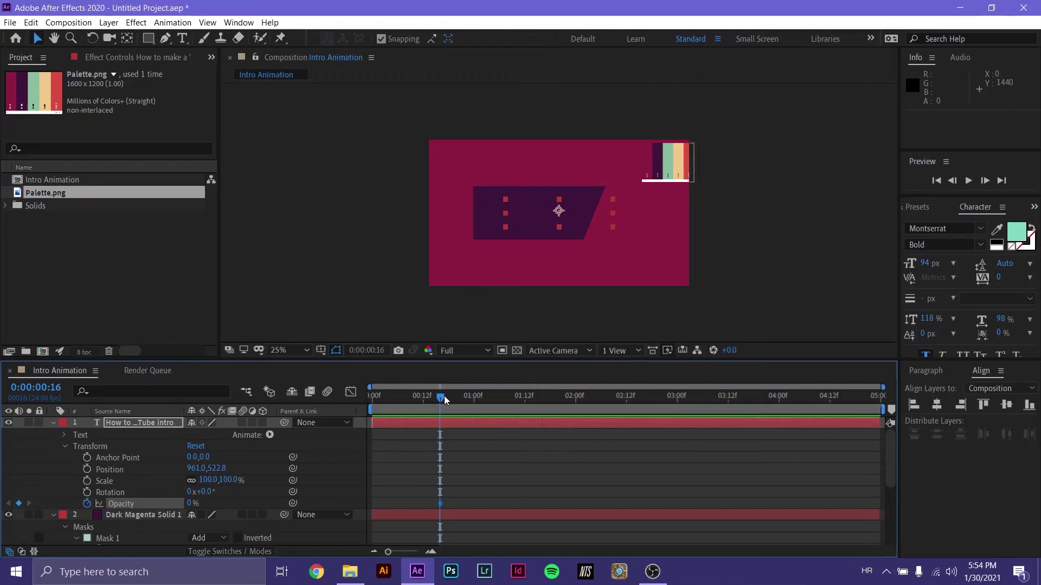
left_click_drag(452, 396, 477, 400)
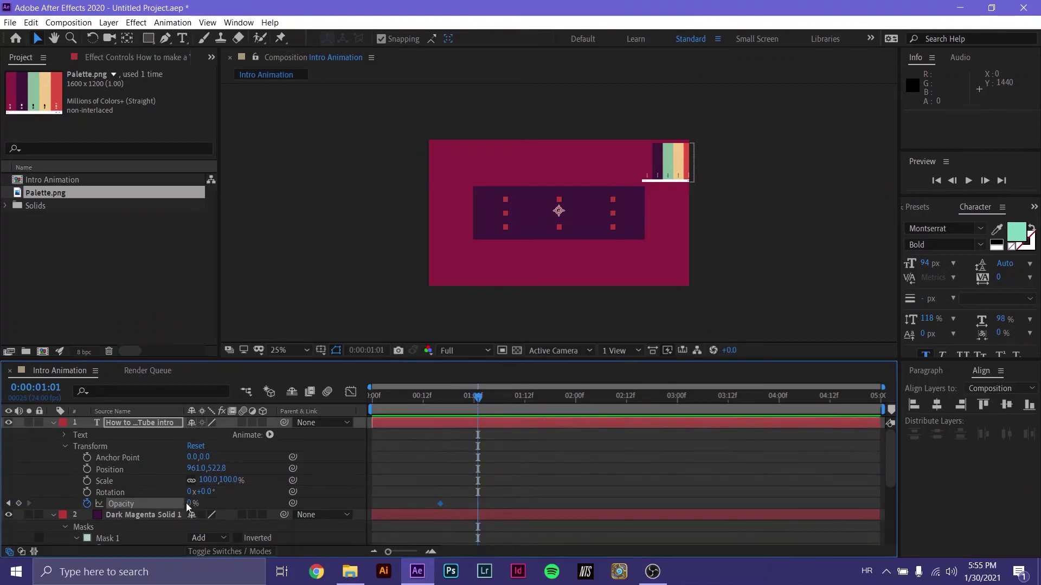
left_click_drag(190, 503, 504, 495)
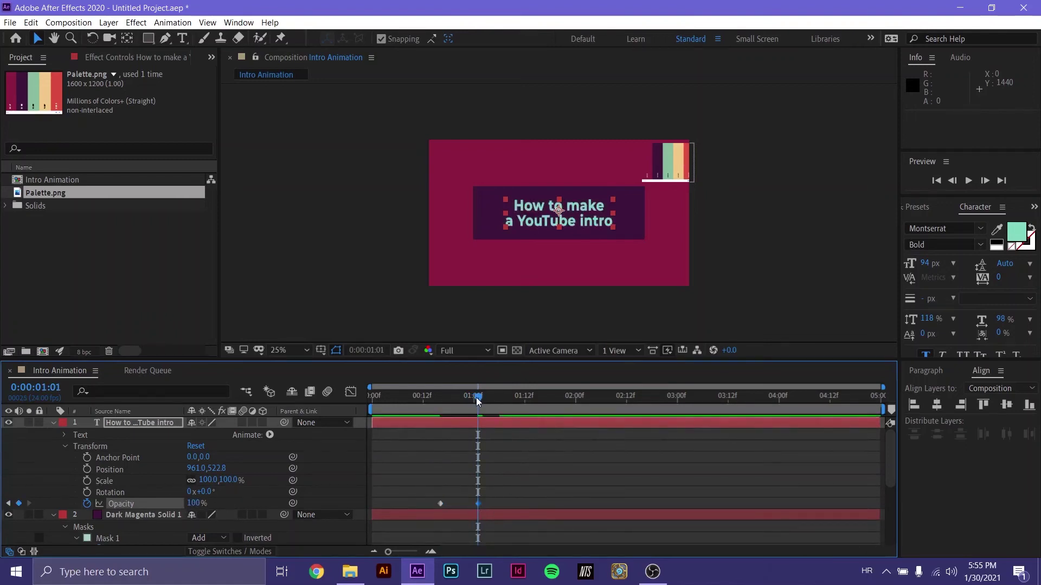
Preview the title fade-in and return to the composition start
scroll(572, 466, "down", 5)
scroll(555, 460, "up", 4)
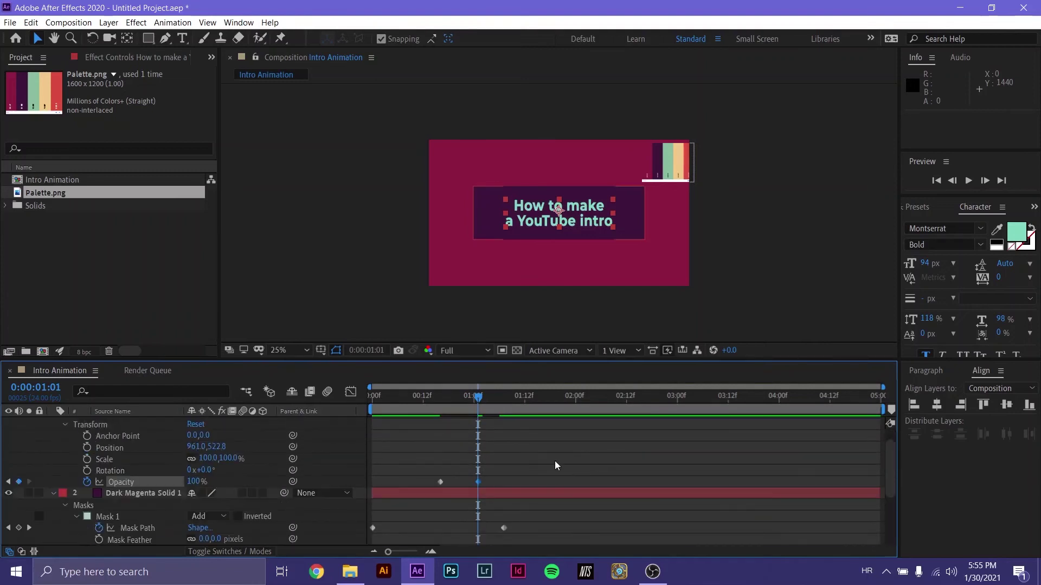
key("space")
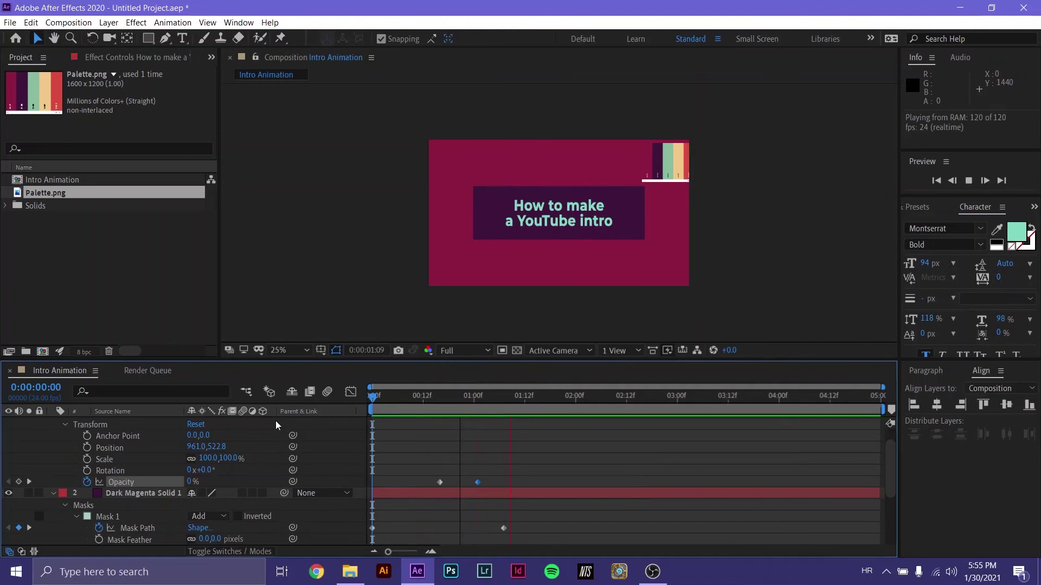
key("space")
left_click_drag(579, 401, 265, 419)
scroll(590, 481, "down", 2)
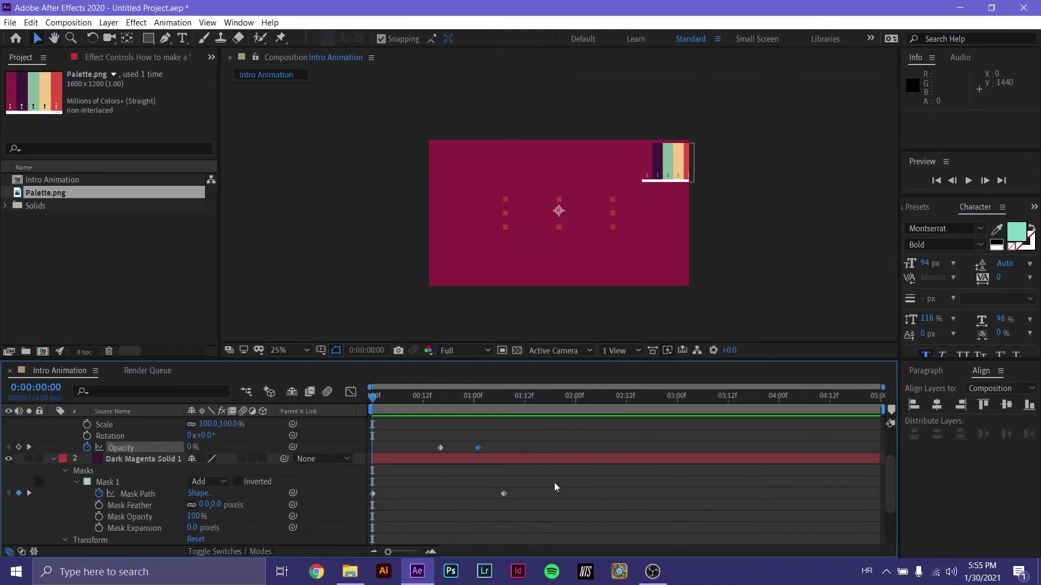
Apply Easy Ease to the selected Opacity and Mask Path keyframes
scroll(554, 483, "up", 3)
scroll(522, 482, "down", 5)
scroll(522, 473, "up", 3)
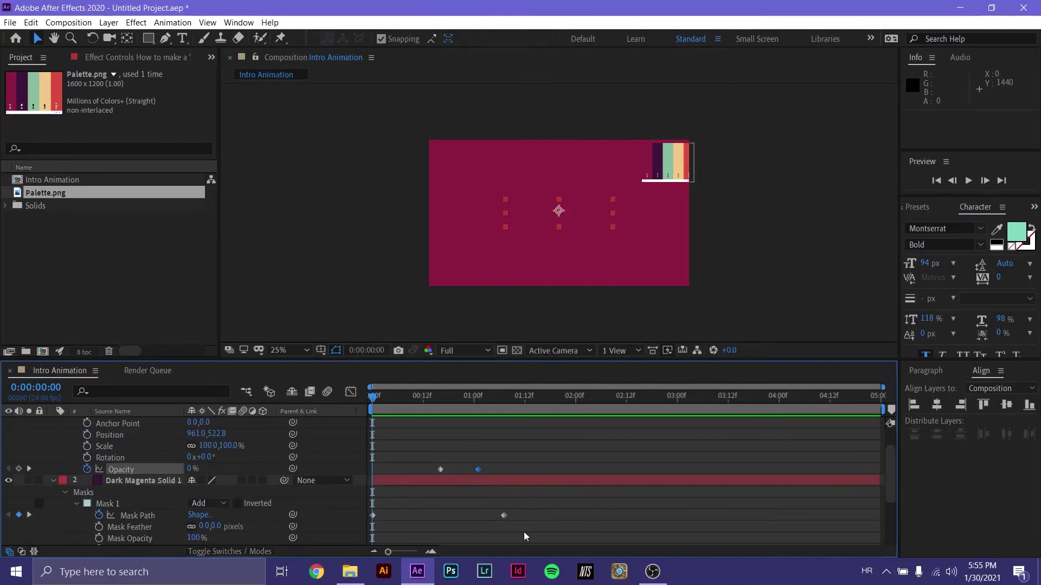
left_click_drag(524, 532, 347, 435)
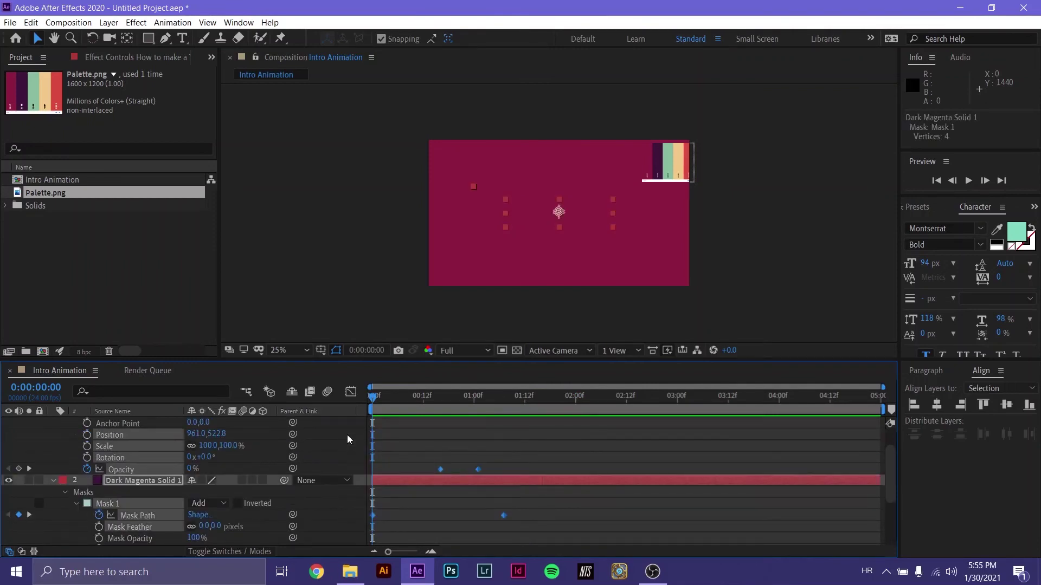
right_click(478, 470)
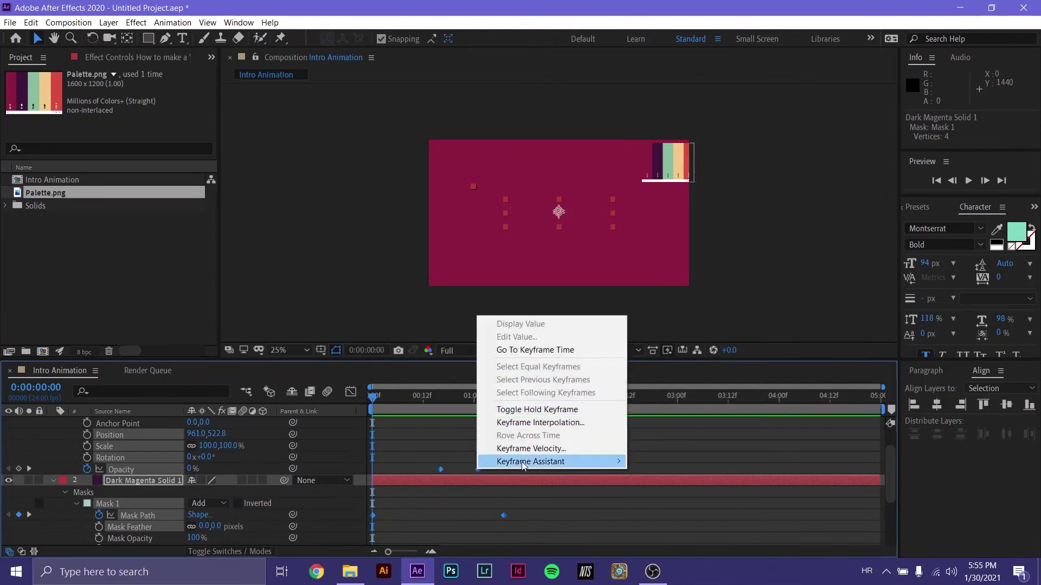
mouse_move(521, 461)
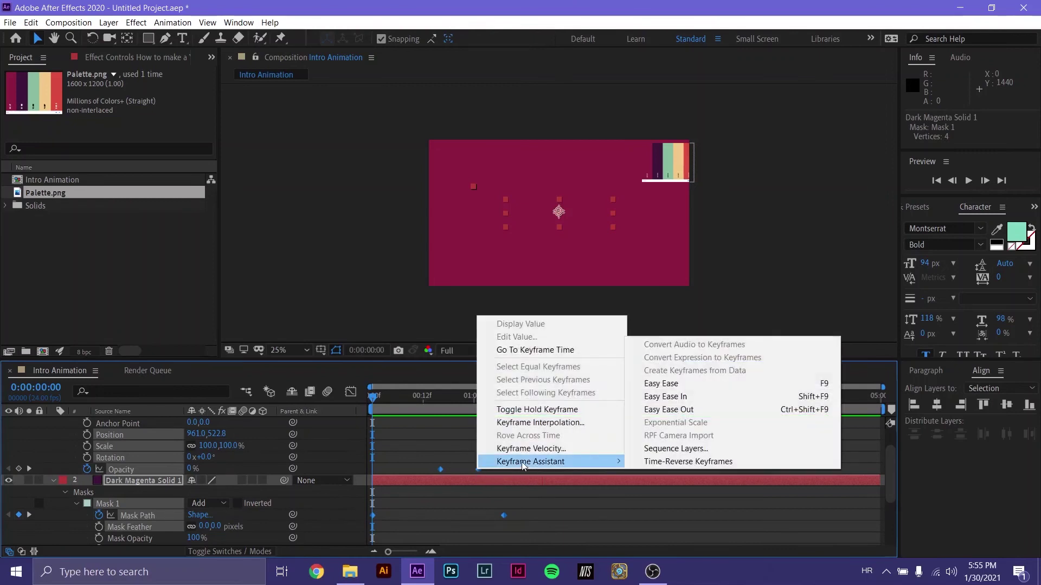
left_click(670, 385)
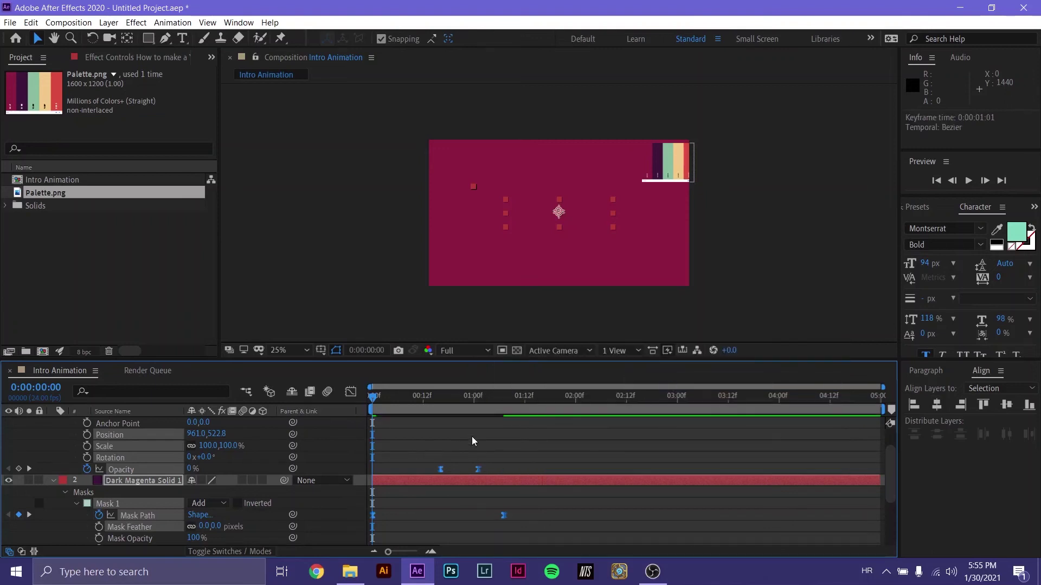
Preview the eased animation and rewind to the start
key("space")
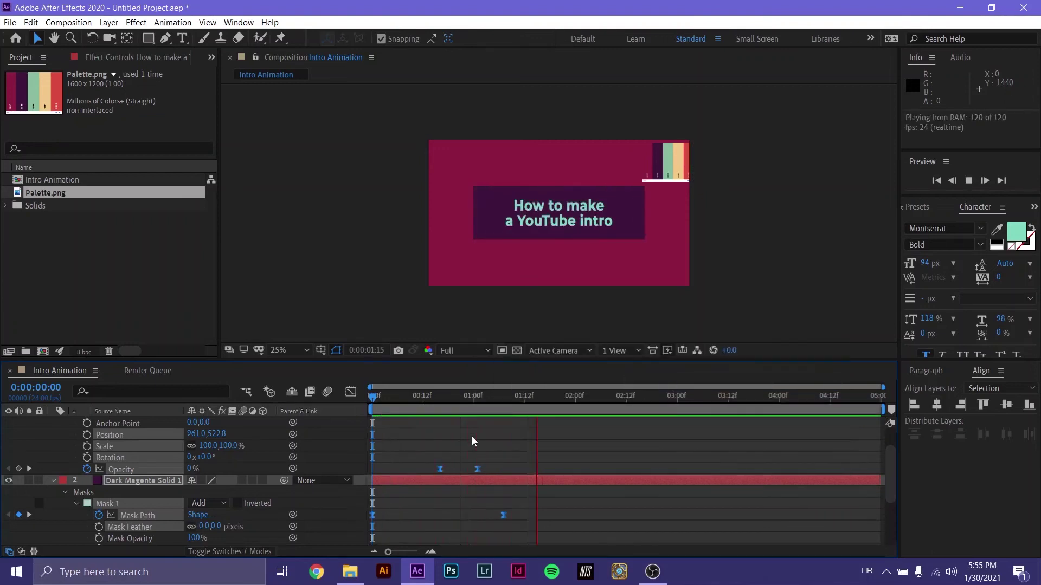
left_click(567, 397)
left_click_drag(568, 400, 343, 412)
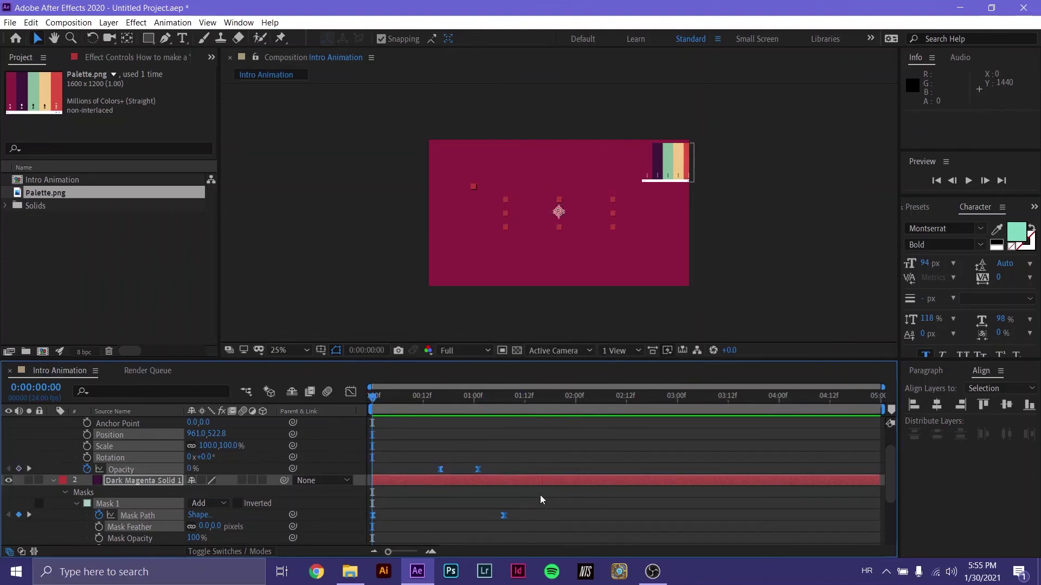
Shift the later Mask Path and Opacity keyframes to about 0:00:02:00 and preview
key("space")
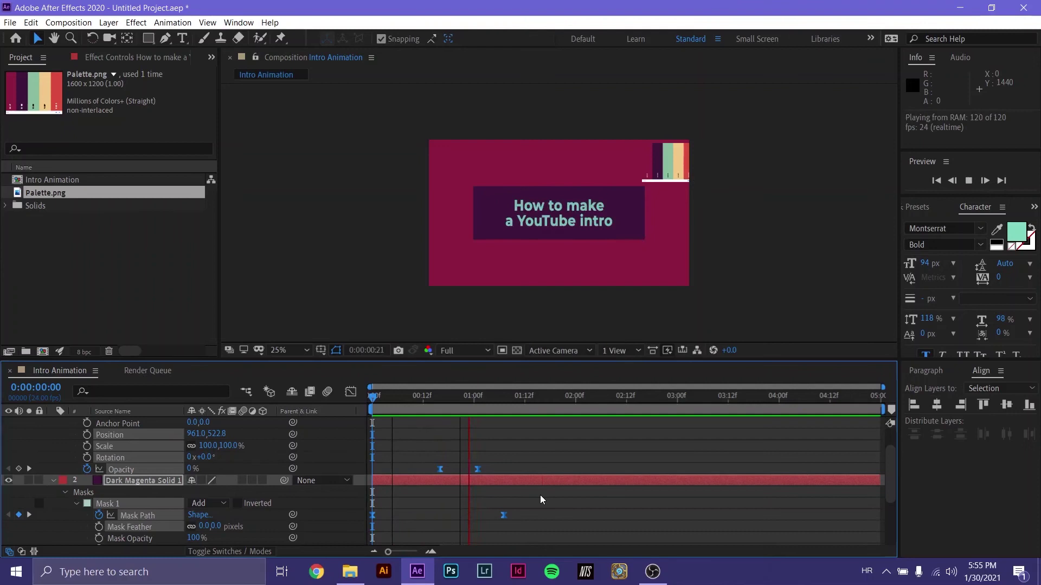
key("space")
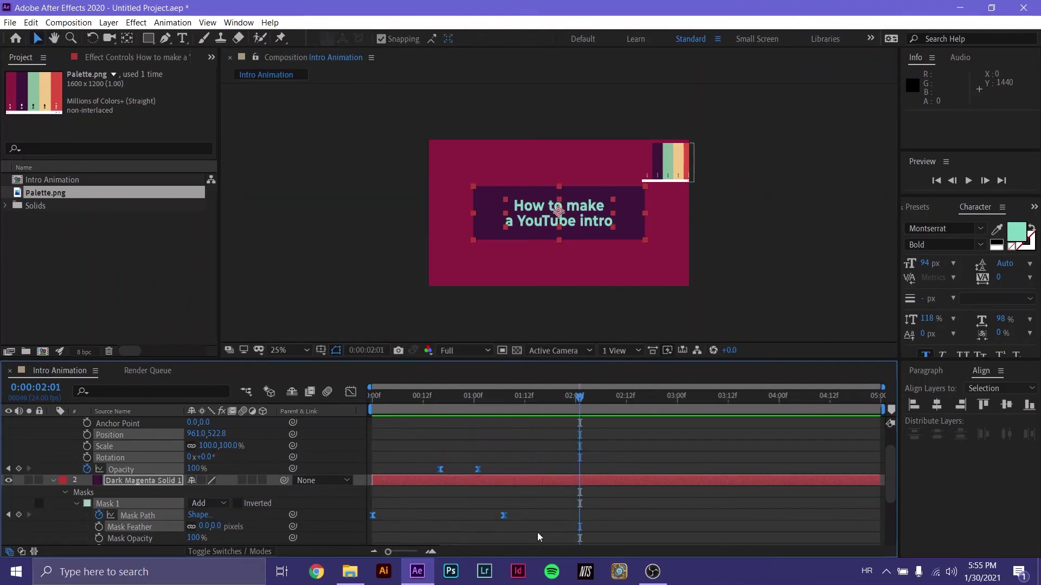
left_click_drag(532, 533, 319, 445)
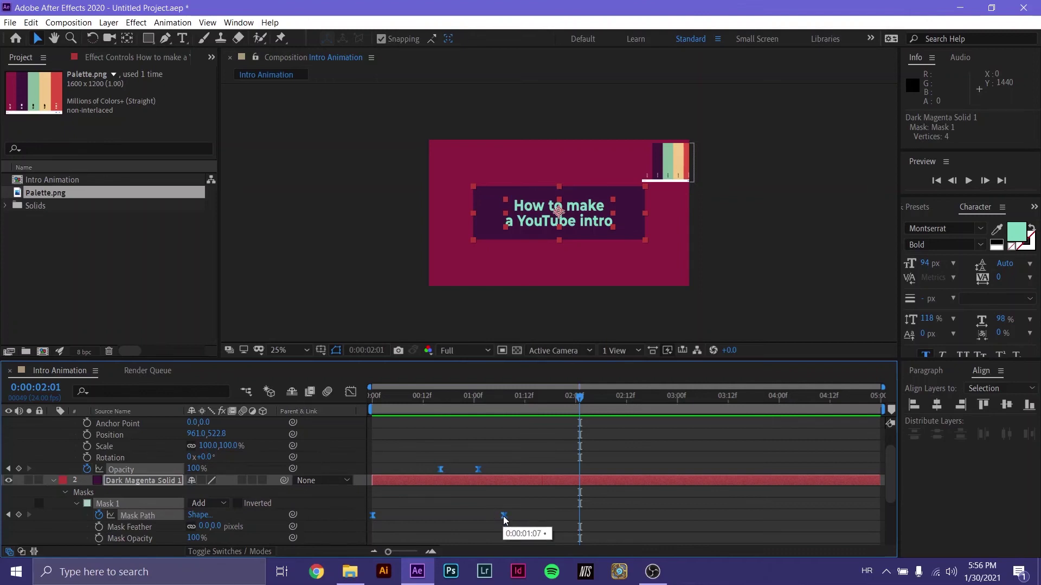
left_click_drag(504, 519, 614, 529)
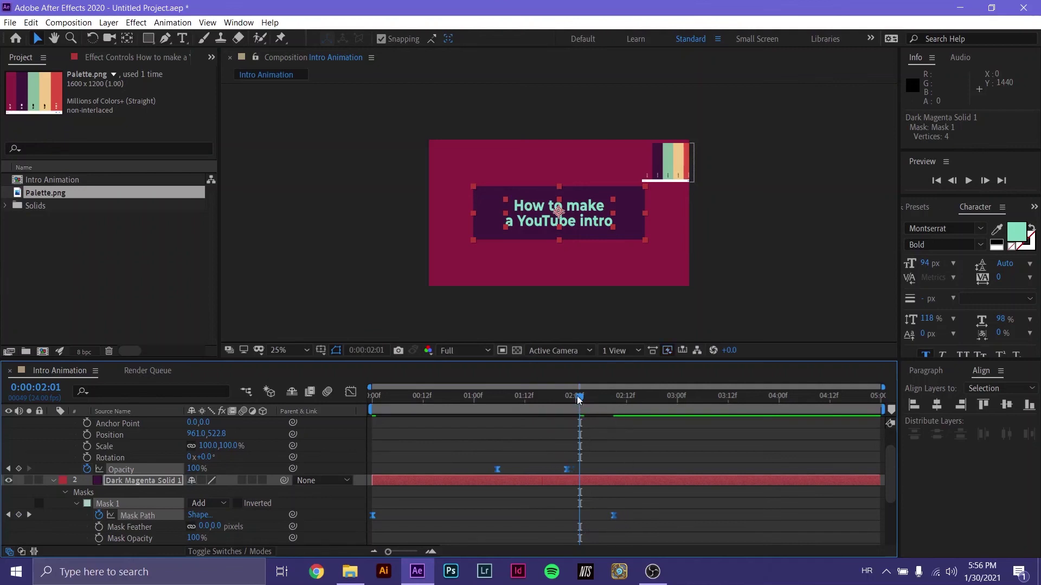
left_click_drag(579, 397, 372, 398)
key("space")
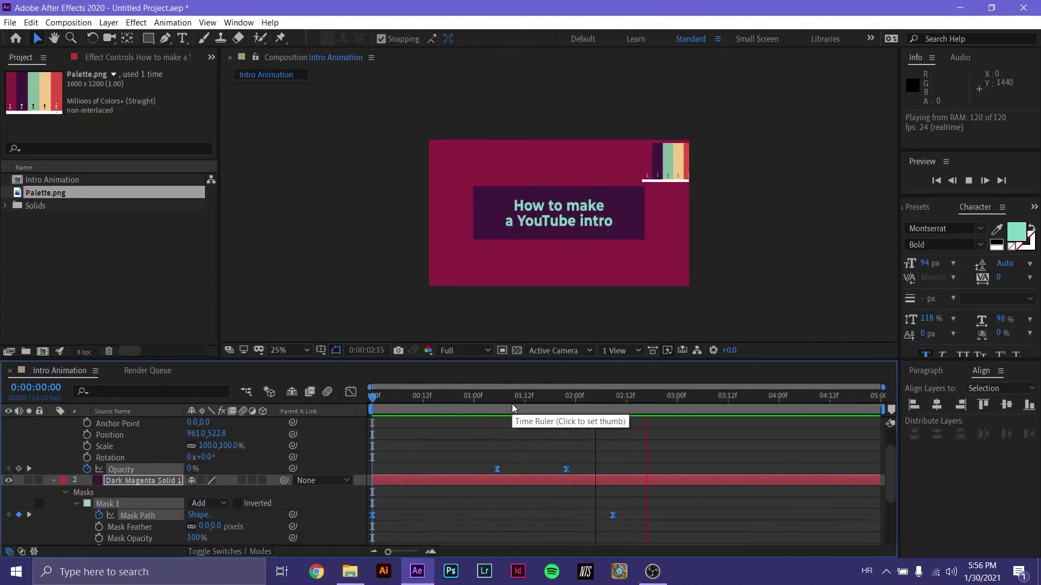
key("ctrl+Down")
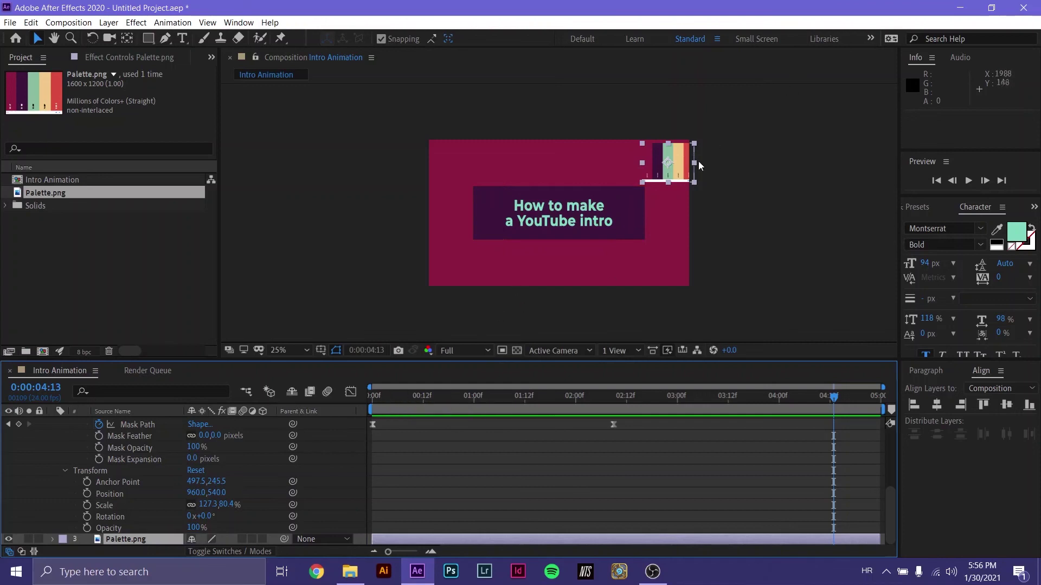
Delete the Palette.png layer and add Intro Animation to the Render Queue
key("Delete")
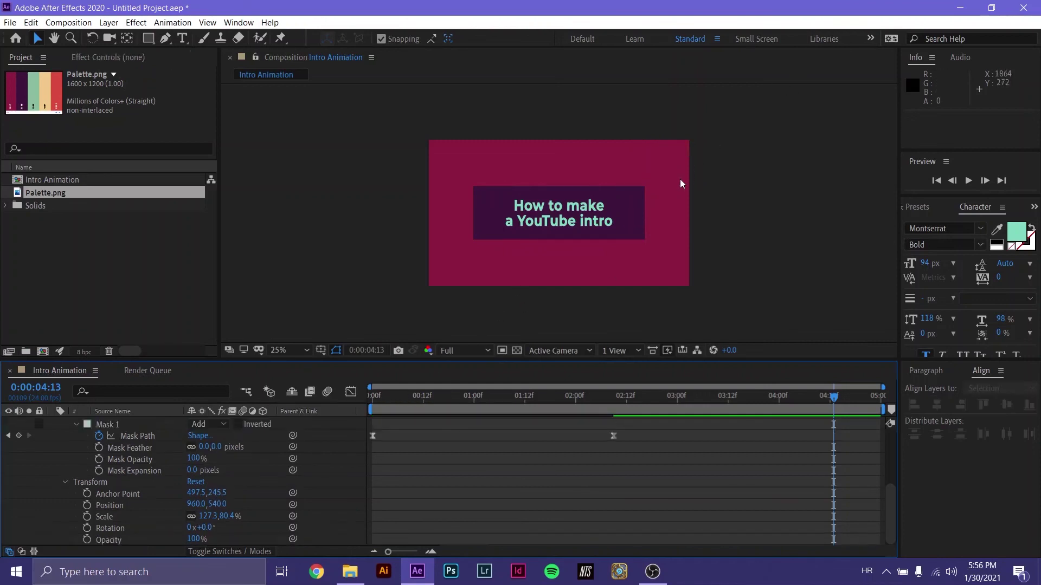
key("alt+e")
left_click(375, 115)
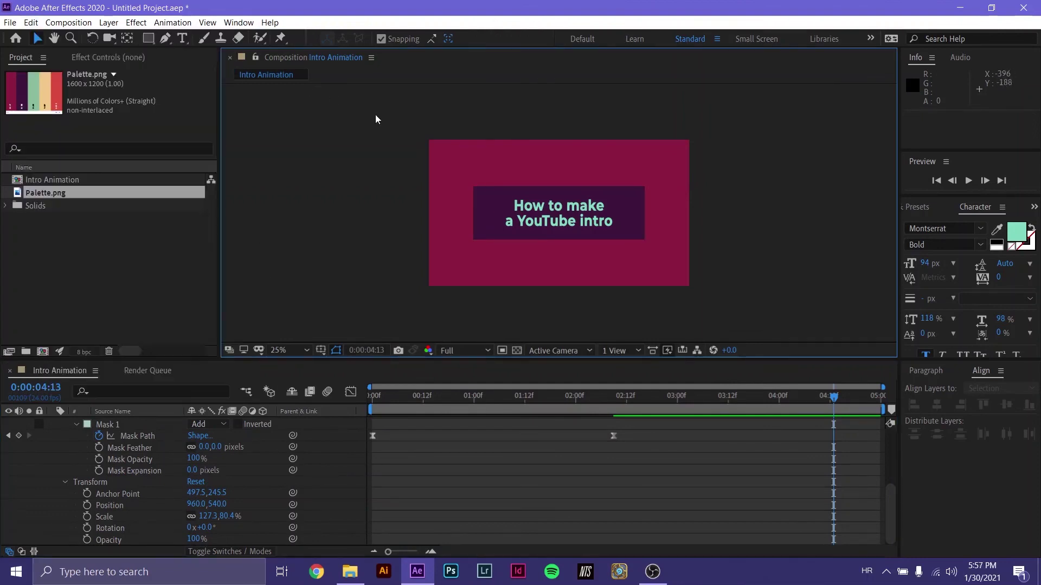
left_click(10, 23)
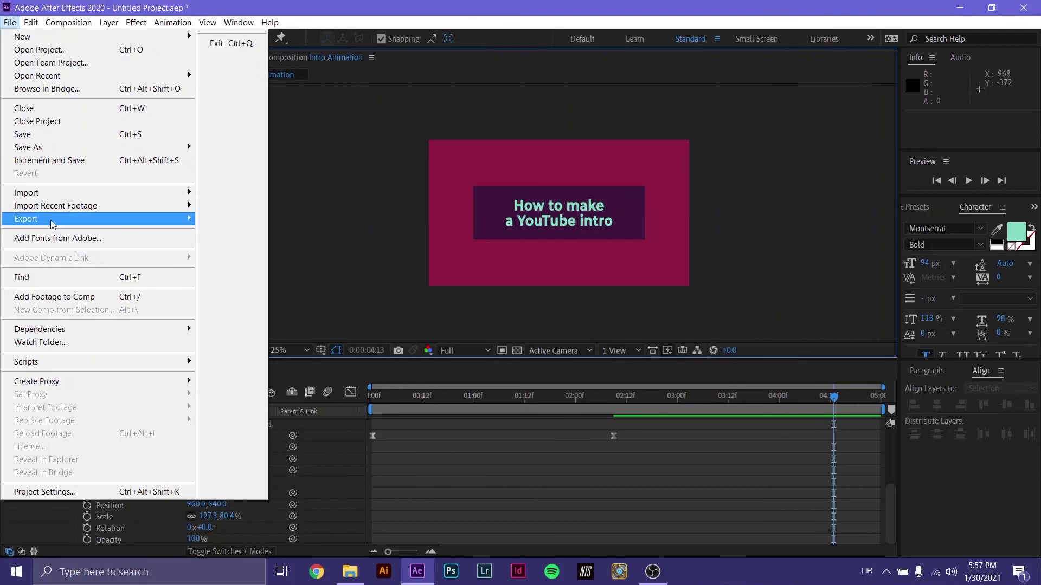
mouse_move(53, 223)
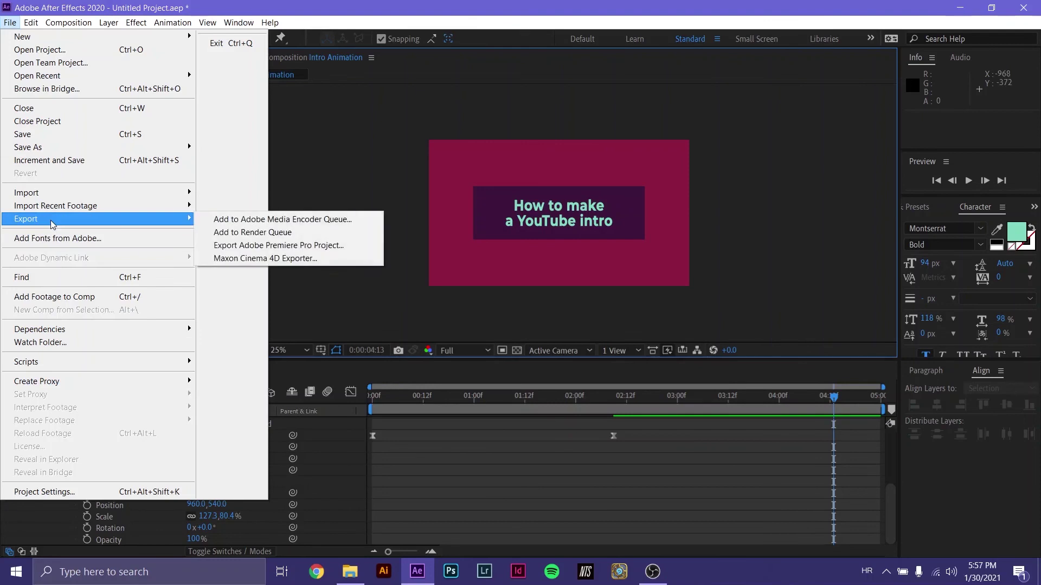
left_click(265, 235)
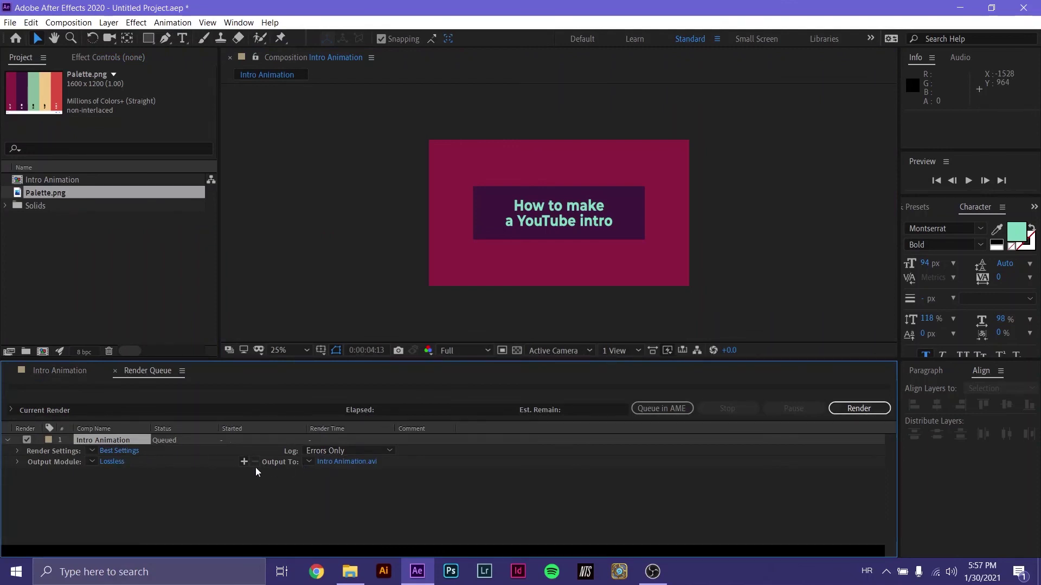
Confirm the output file Intro Animation.avi and start the render
left_click(328, 461)
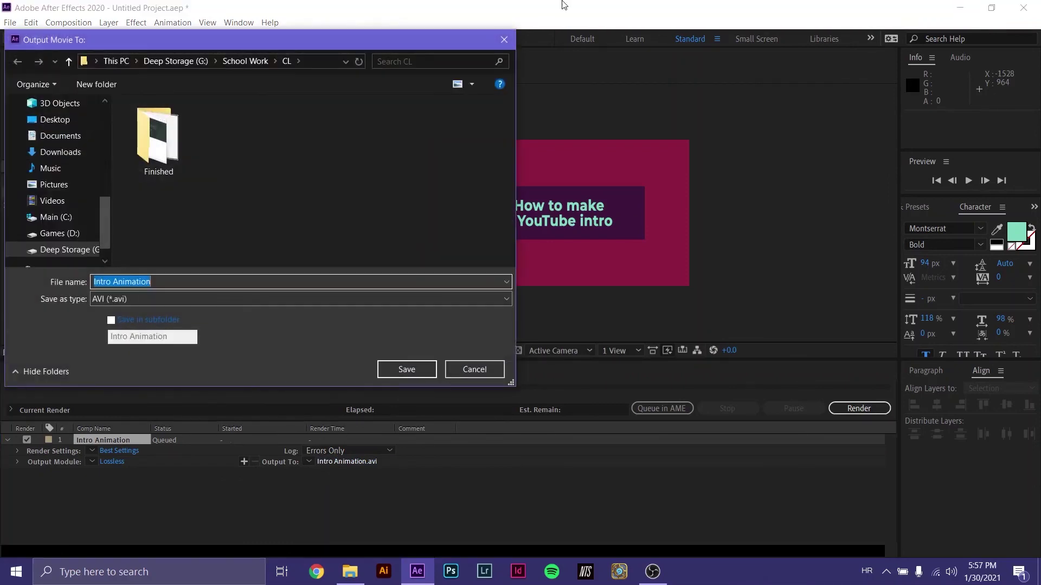
left_click(503, 41)
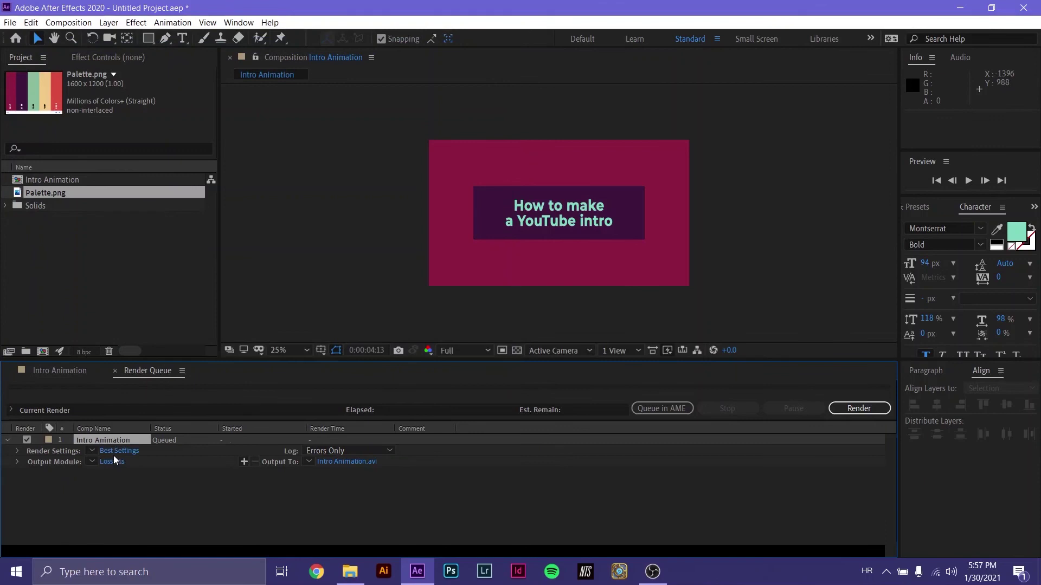
left_click(870, 410)
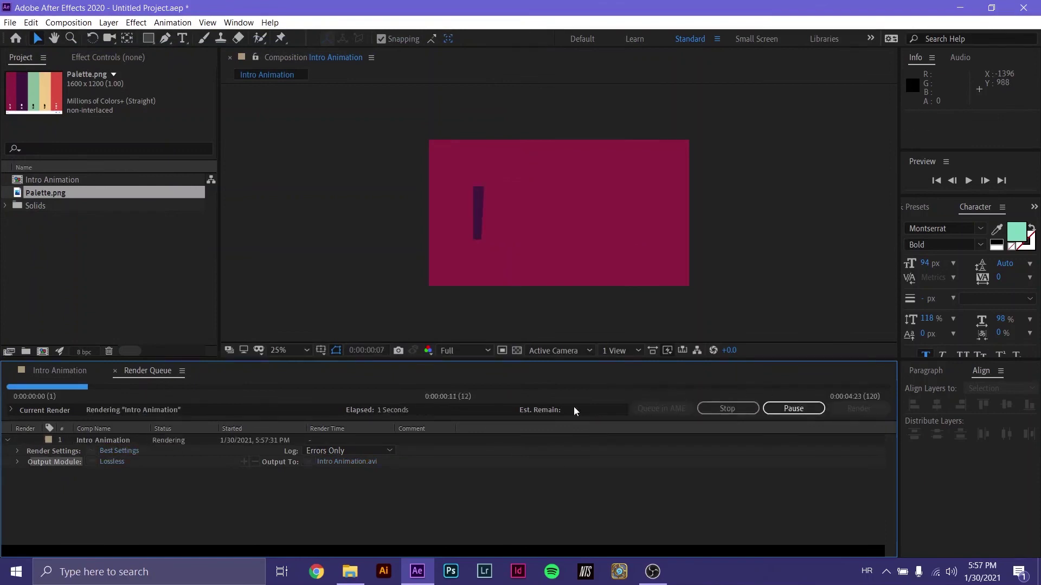